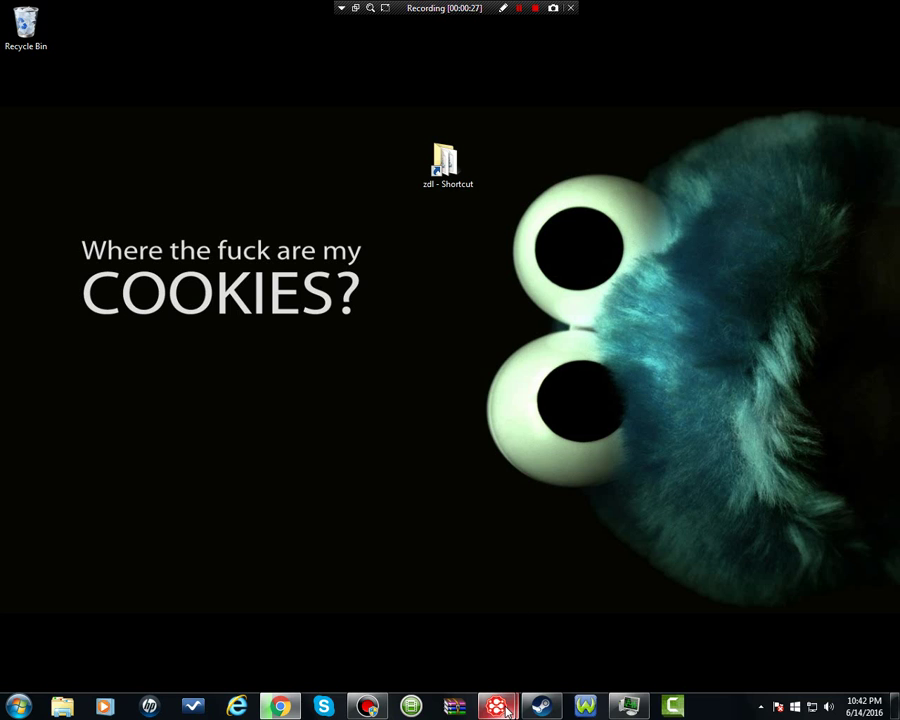
# - Show the Evolve window preview thumbnails from the taskbar icon
pyautogui.moveTo(499, 708)
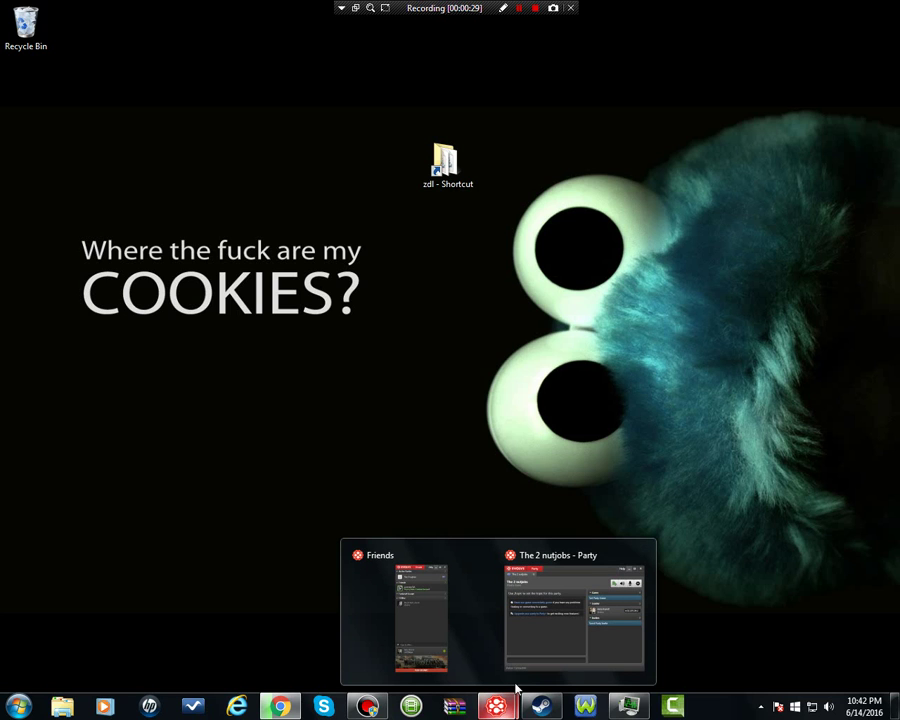
# - Open the 'The 2 nutjobs' party window and the Friends list, closing the Friends menu unused
pyautogui.click(538, 665)
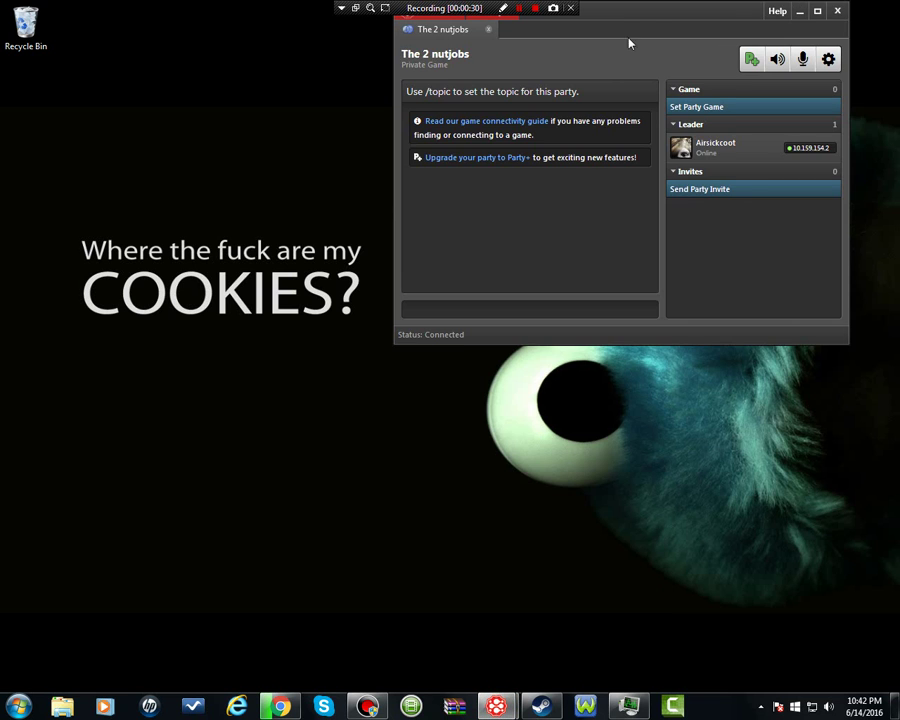
pyautogui.moveTo(496, 707)
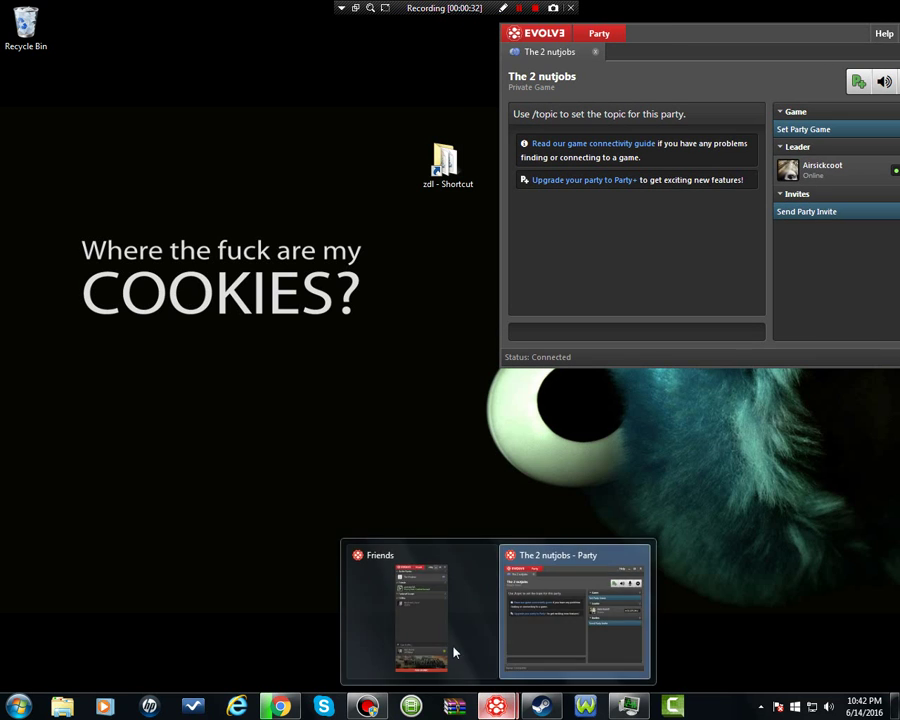
pyautogui.click(454, 650)
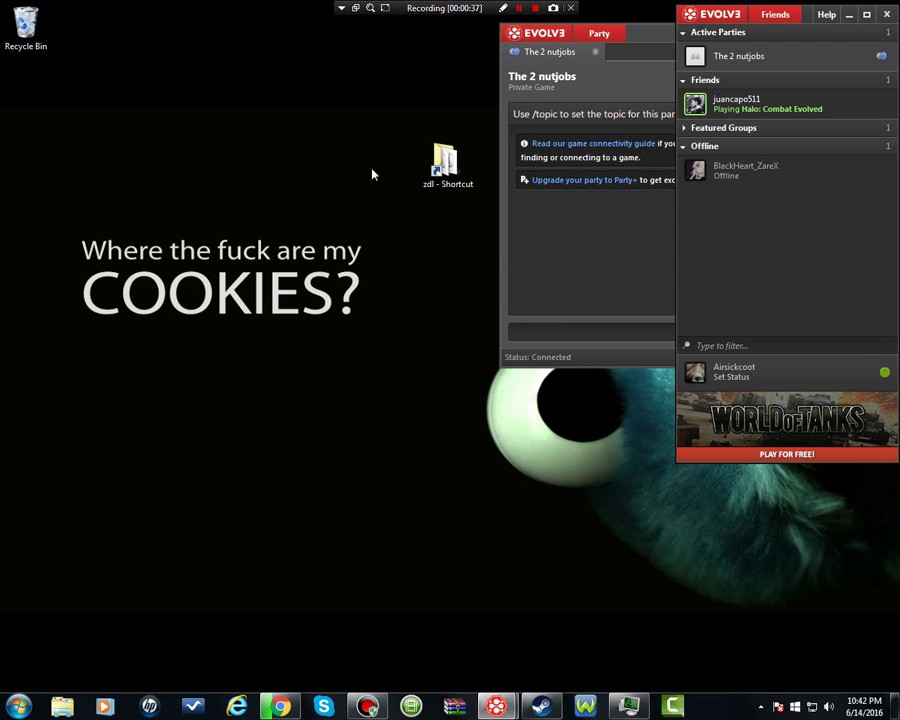
pyautogui.click(774, 20)
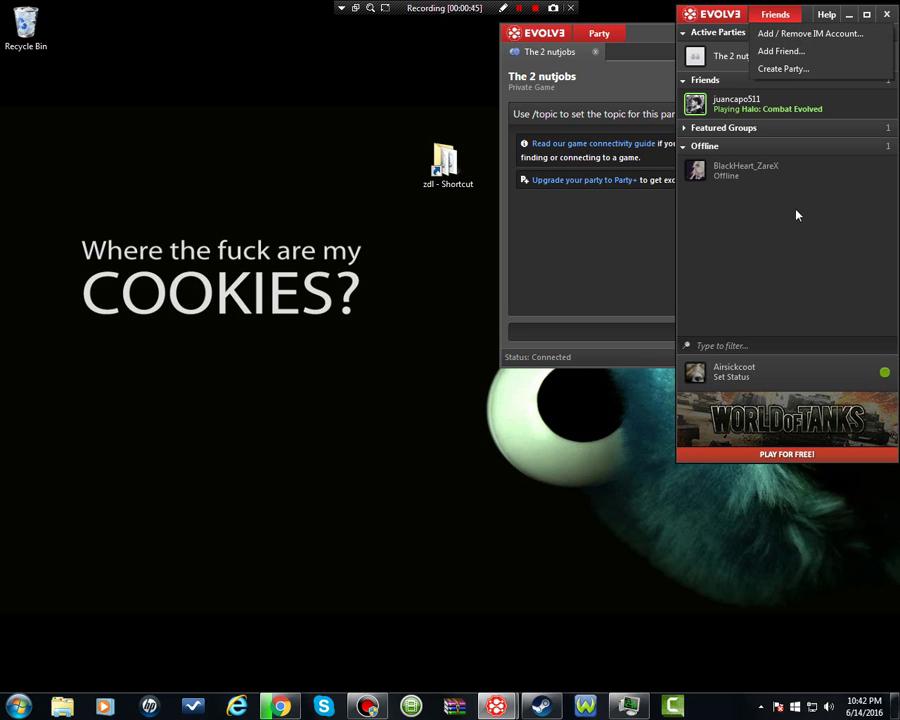
pyautogui.click(795, 253)
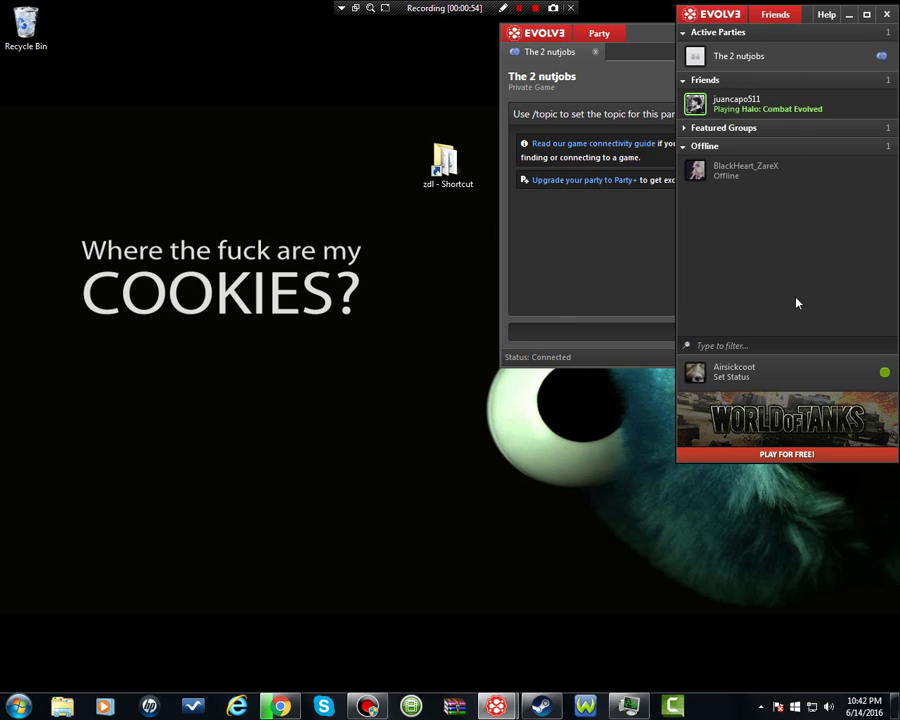
# - Create a party, move its window onscreen, and dismiss party settings and invite dialogs unchanged
pyautogui.click(780, 14)
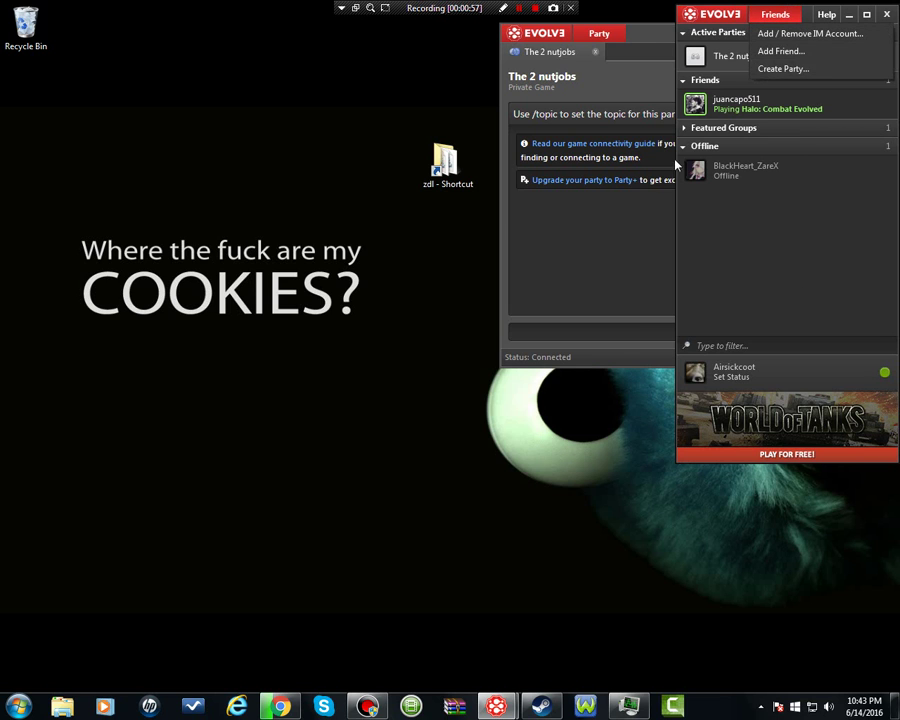
pyautogui.click(767, 72)
pyautogui.moveTo(759, 38); pyautogui.dragTo(632, 34)
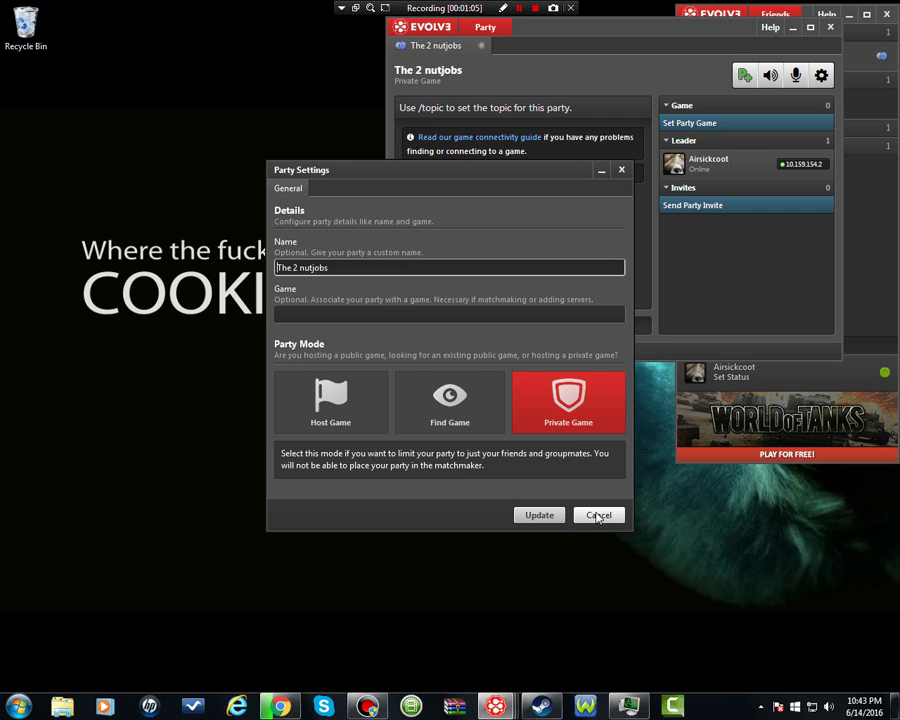
pyautogui.click(598, 516)
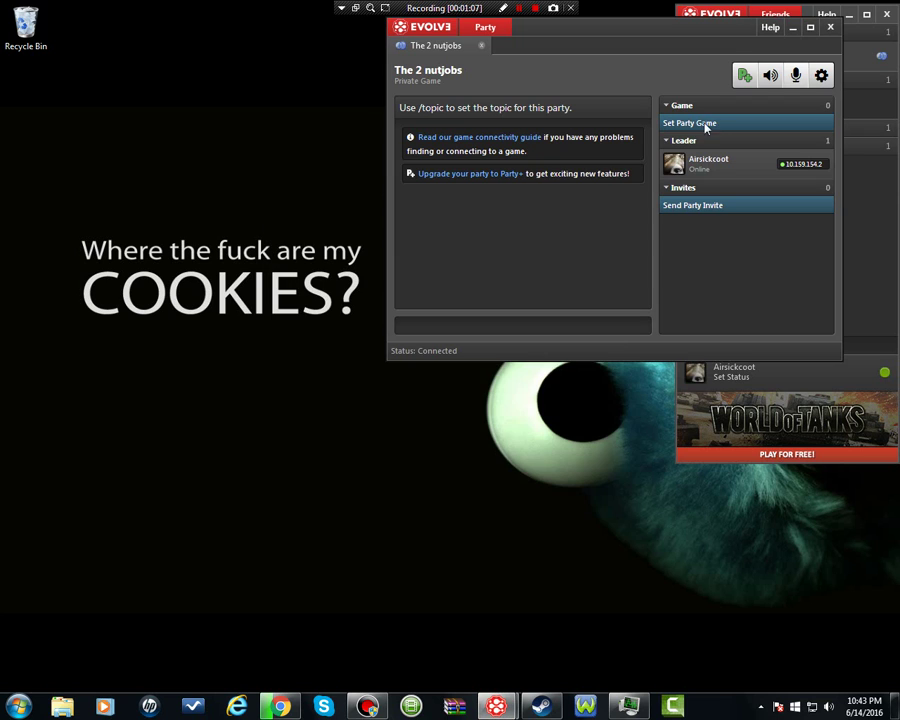
pyautogui.click(741, 206)
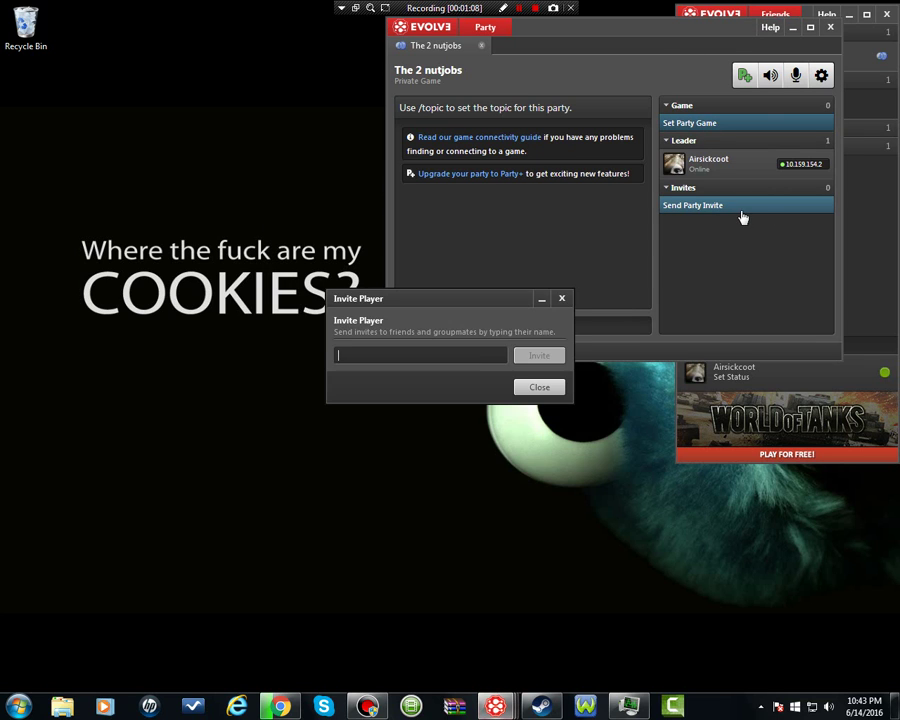
pyautogui.click(563, 300)
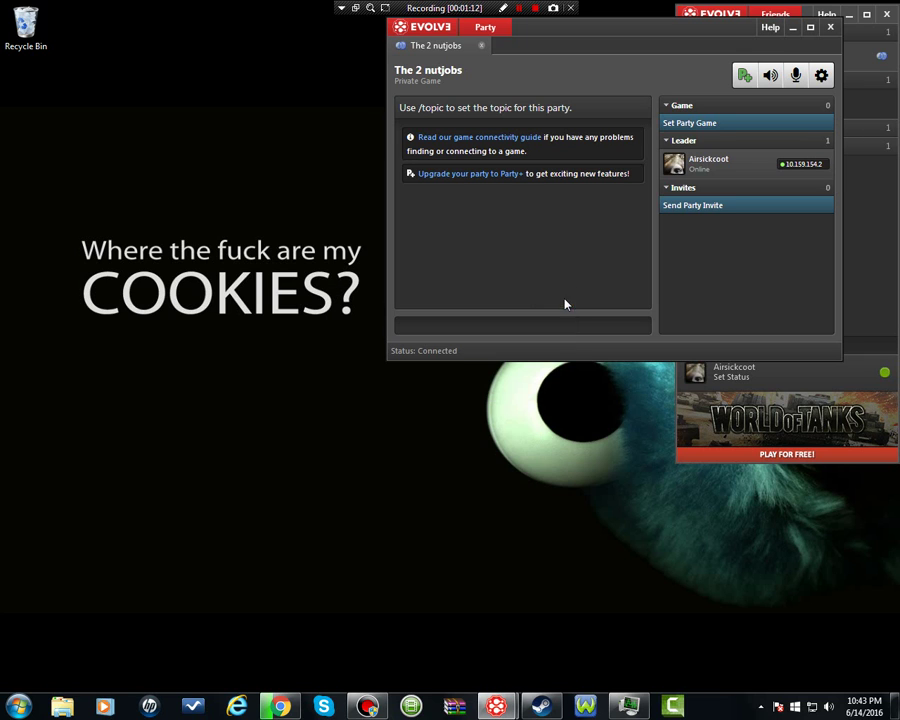
# - View the leader's Copy IP Address option, then minimize the party and Friends windows
pyautogui.rightClick(785, 169)
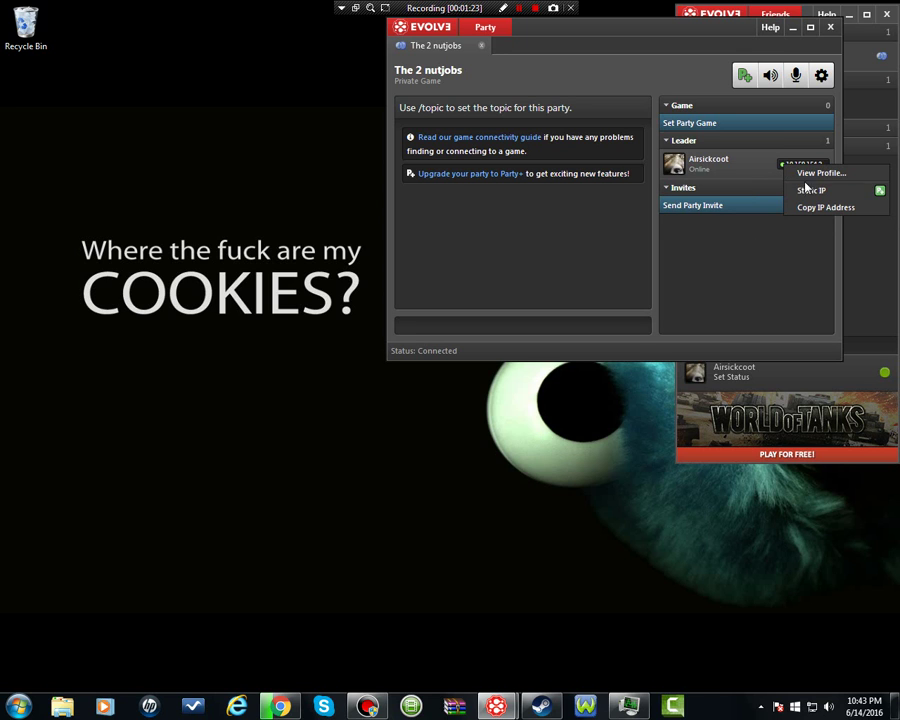
pyautogui.click(759, 249)
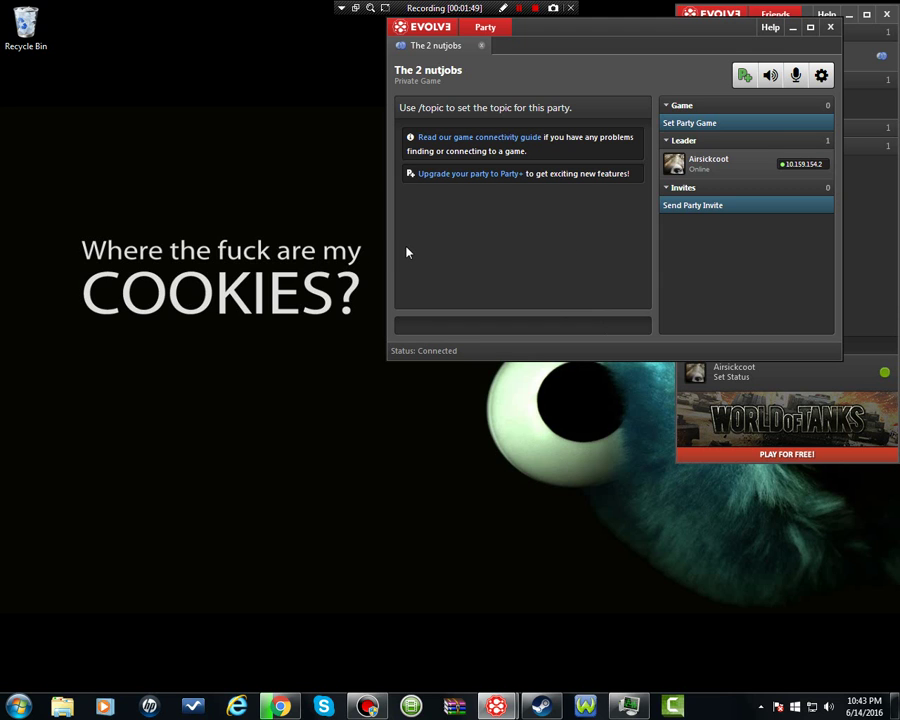
pyautogui.click(793, 27)
pyautogui.click(851, 15)
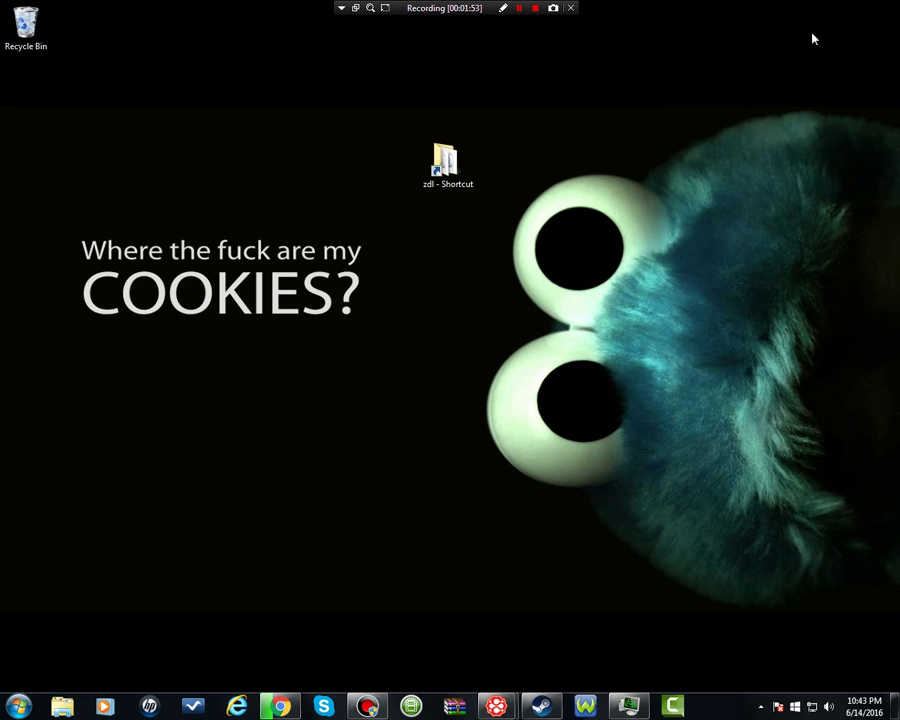
# - Launch ZDL from the zdl shortcut's folder, maximized, with the Add Source Port dialog open
pyautogui.doubleClick(445, 163)
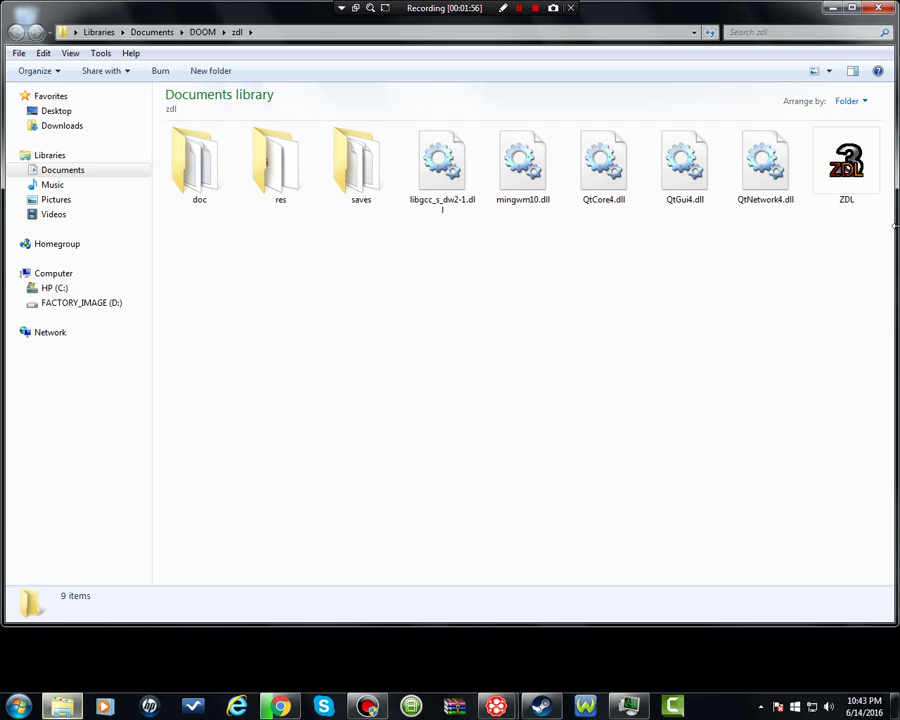
pyautogui.doubleClick(846, 165)
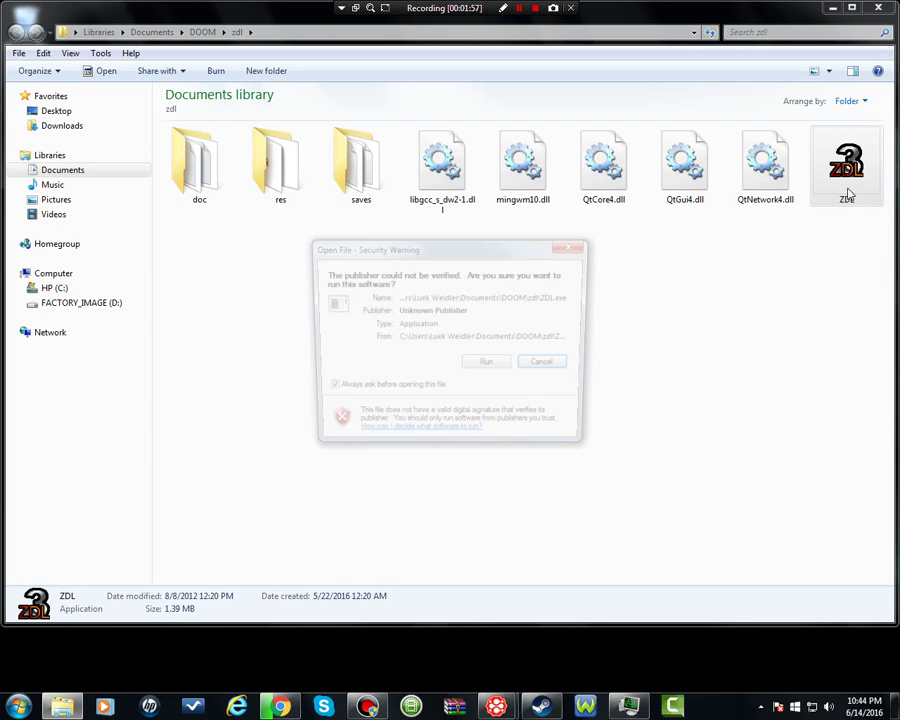
pyautogui.click(487, 366)
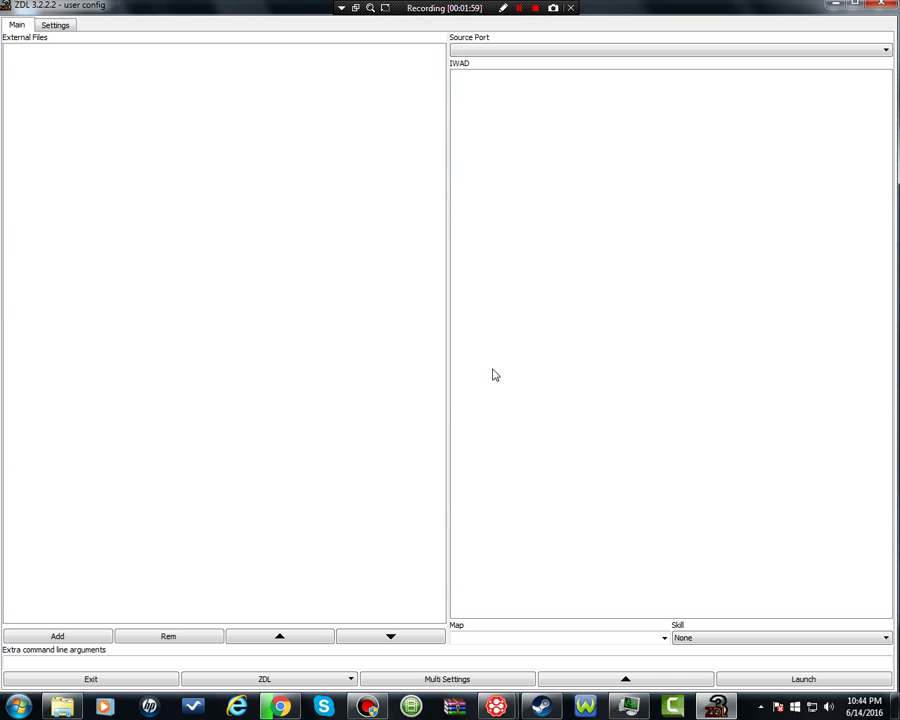
pyautogui.click(858, 6)
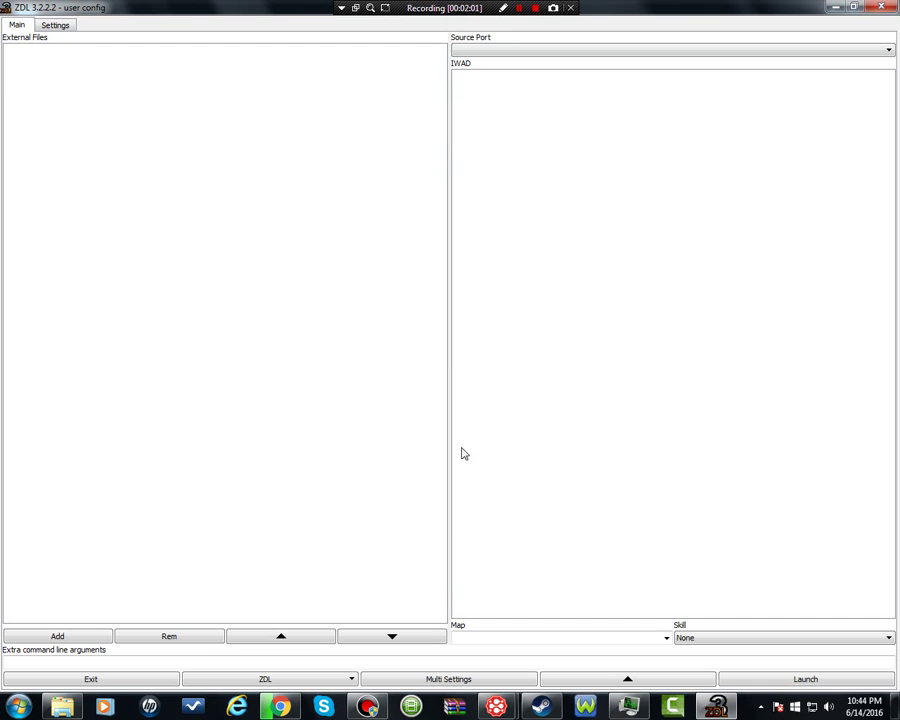
pyautogui.click(62, 25)
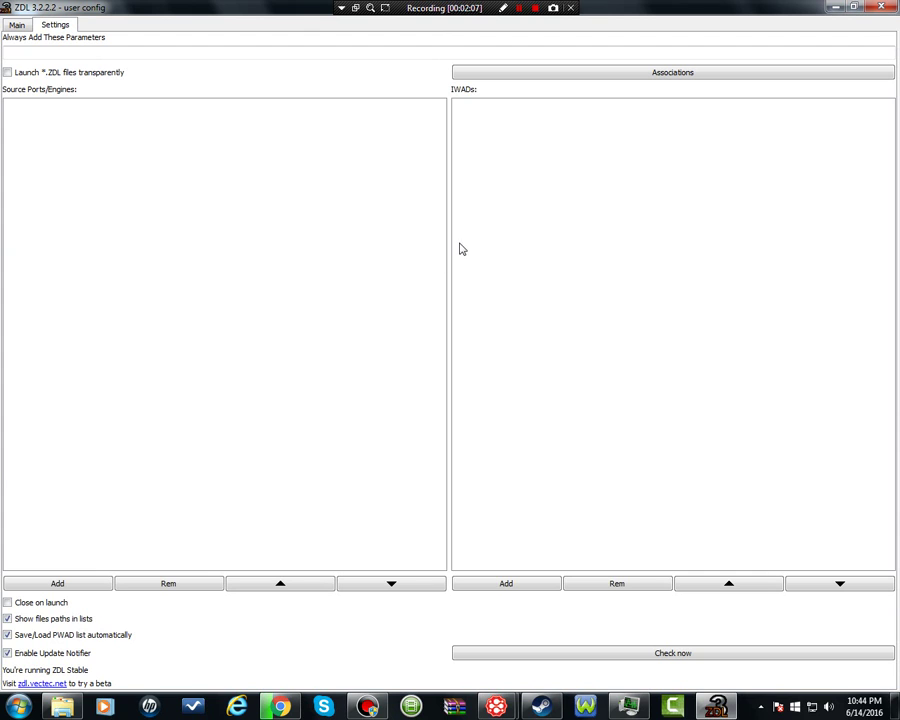
pyautogui.click(58, 585)
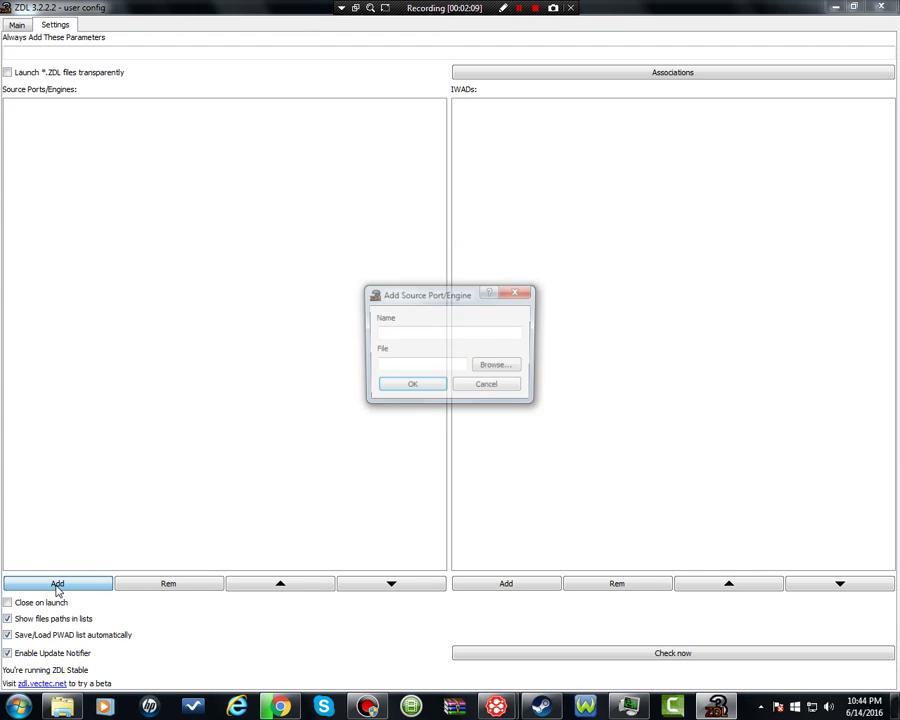
# - Register gzdoom.exe from the gzdoom folder as ZDL's source port
pyautogui.click(510, 367)
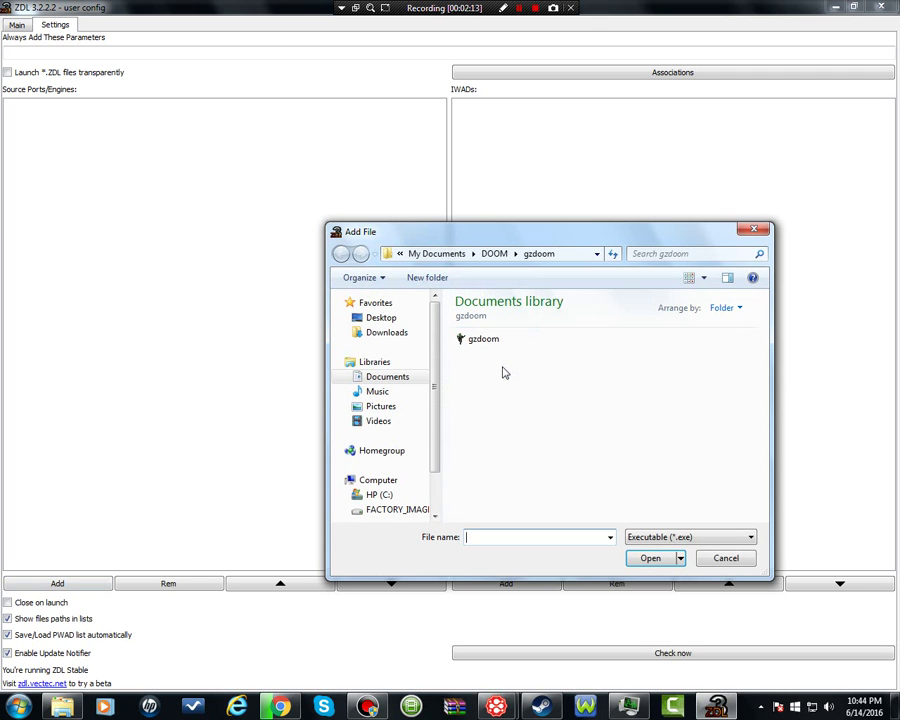
pyautogui.doubleClick(485, 340)
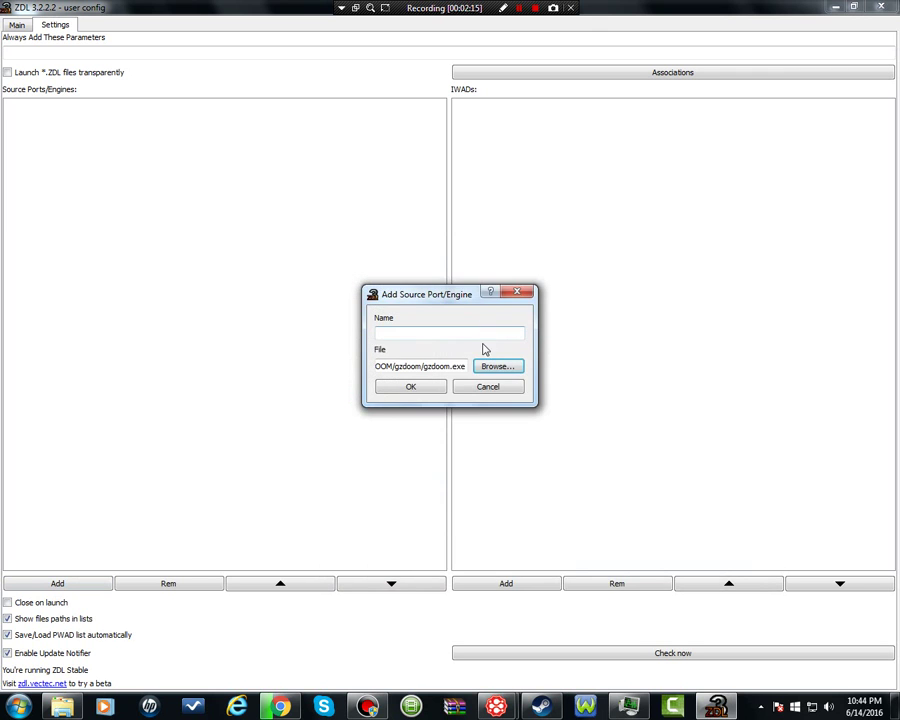
pyautogui.click(430, 388)
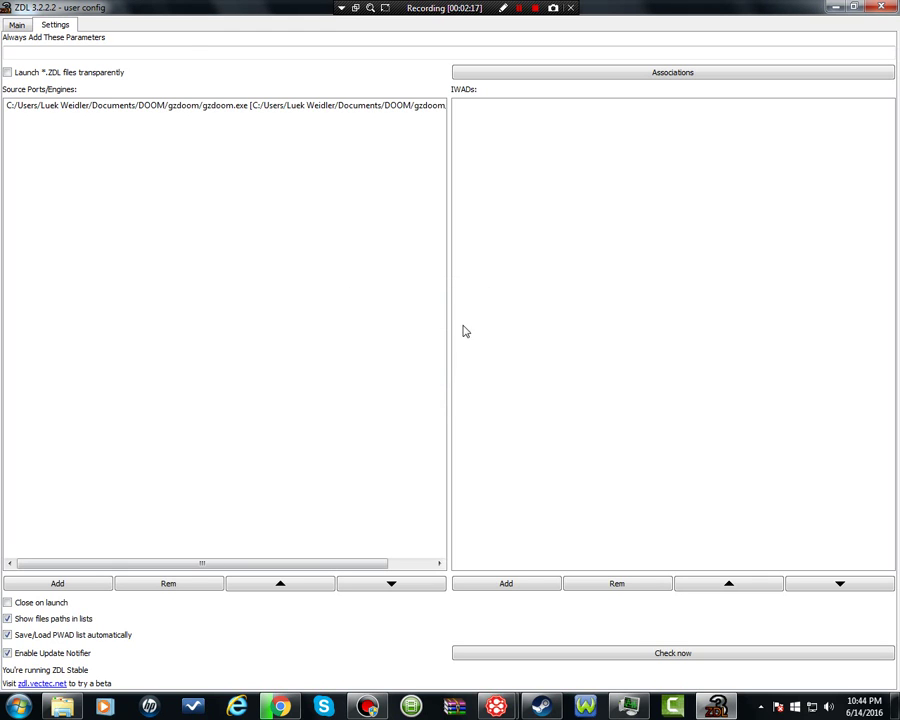
pyautogui.click(538, 586)
# - Browse the IWAD file picker to C:\Program Files (x86)\Steam
pyautogui.click(506, 364)
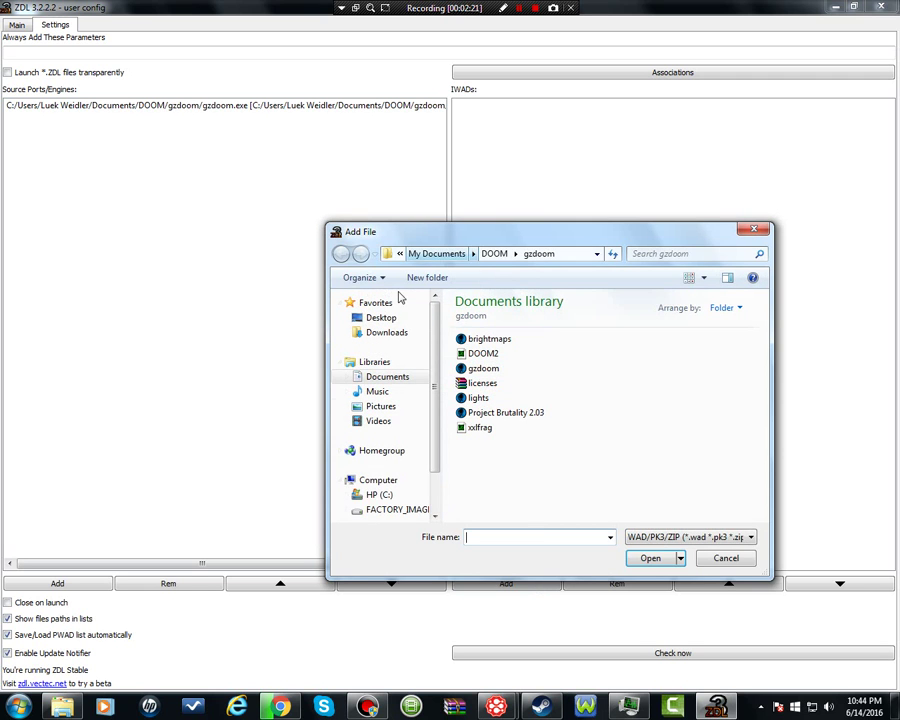
pyautogui.click(374, 495)
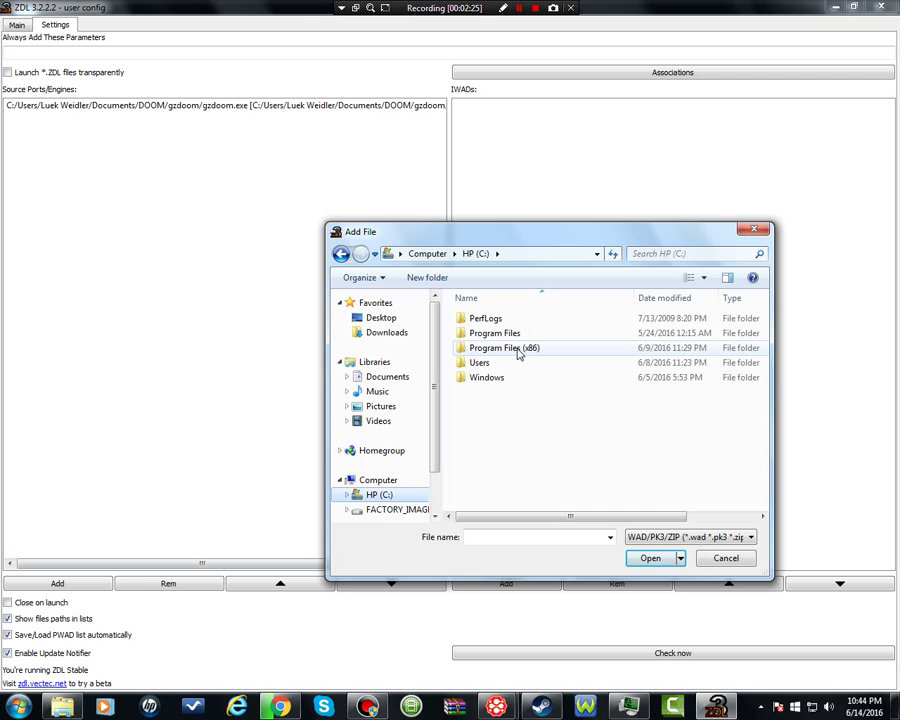
pyautogui.doubleClick(518, 350)
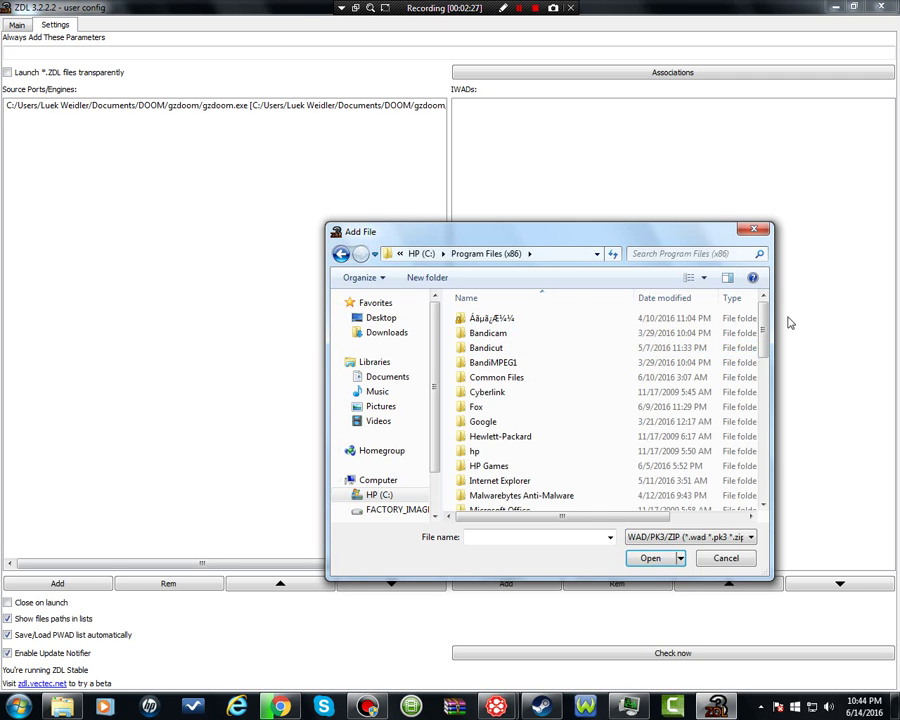
pyautogui.scroll(-2, 769, 423)
pyautogui.scroll(-5, 769, 423)
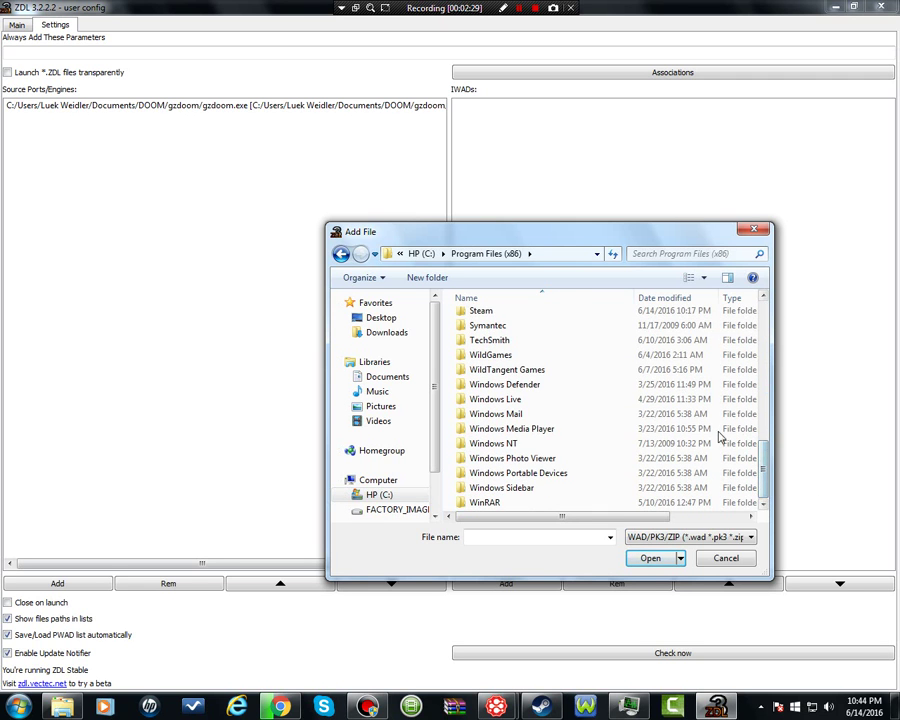
pyautogui.doubleClick(481, 311)
# - Go through steamapps\common\Doom 2\base and add DOOM2.WAD as an IWAD
pyautogui.moveTo(759, 361); pyautogui.dragTo(750, 455)
pyautogui.doubleClick(490, 473)
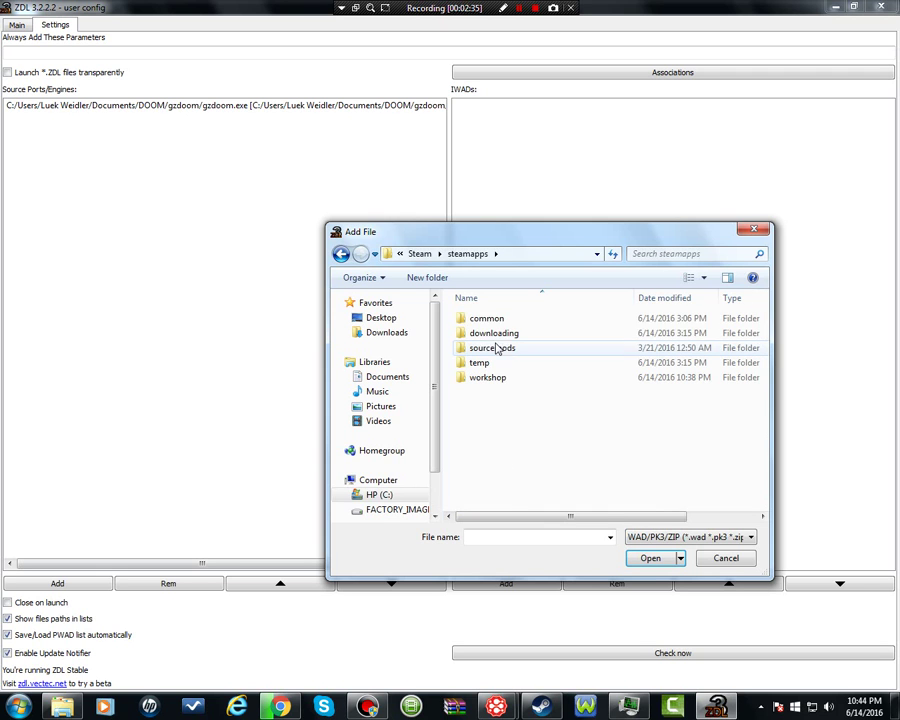
pyautogui.doubleClick(507, 318)
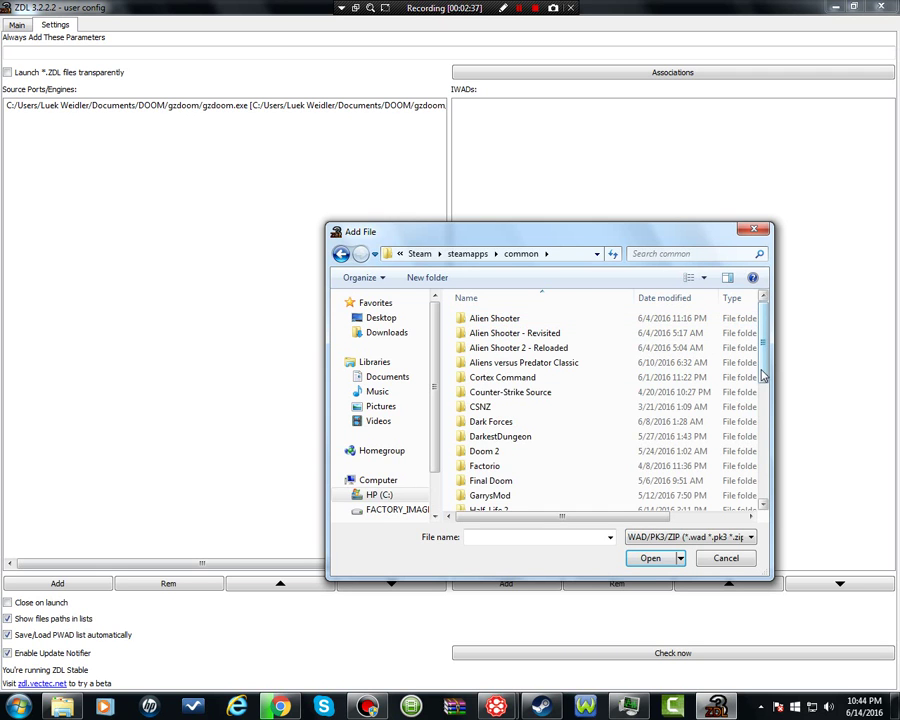
pyautogui.moveTo(765, 377); pyautogui.dragTo(766, 425)
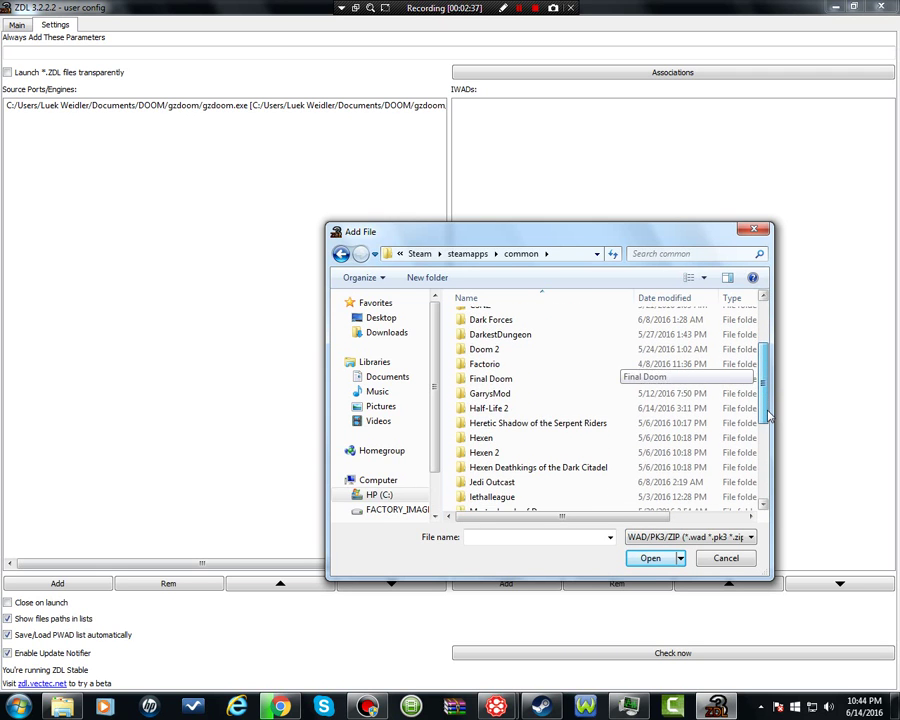
pyautogui.doubleClick(480, 352)
pyautogui.doubleClick(476, 318)
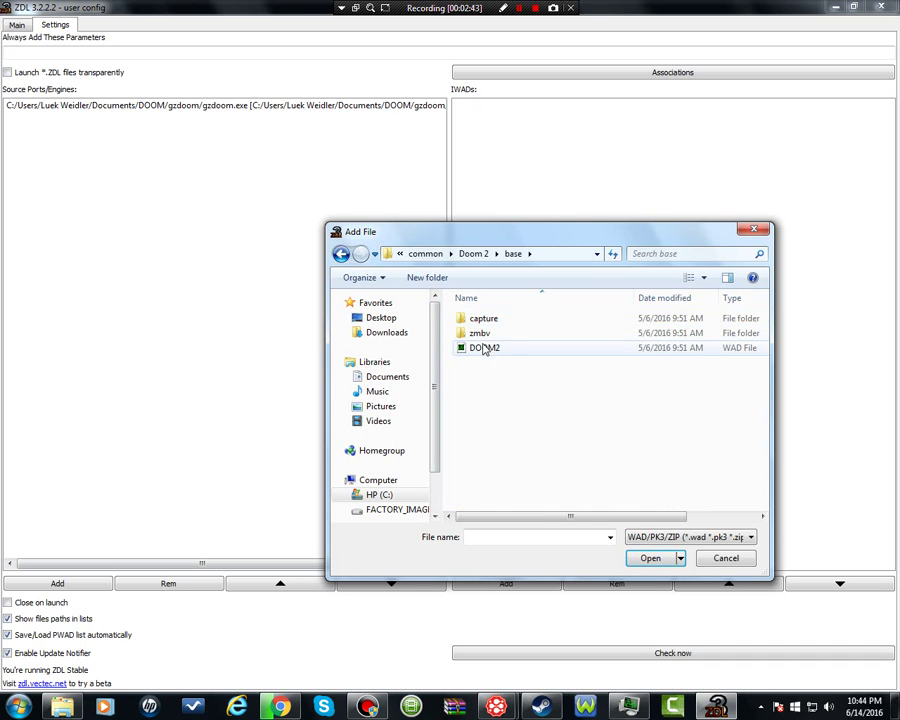
pyautogui.doubleClick(484, 349)
pyautogui.click(432, 386)
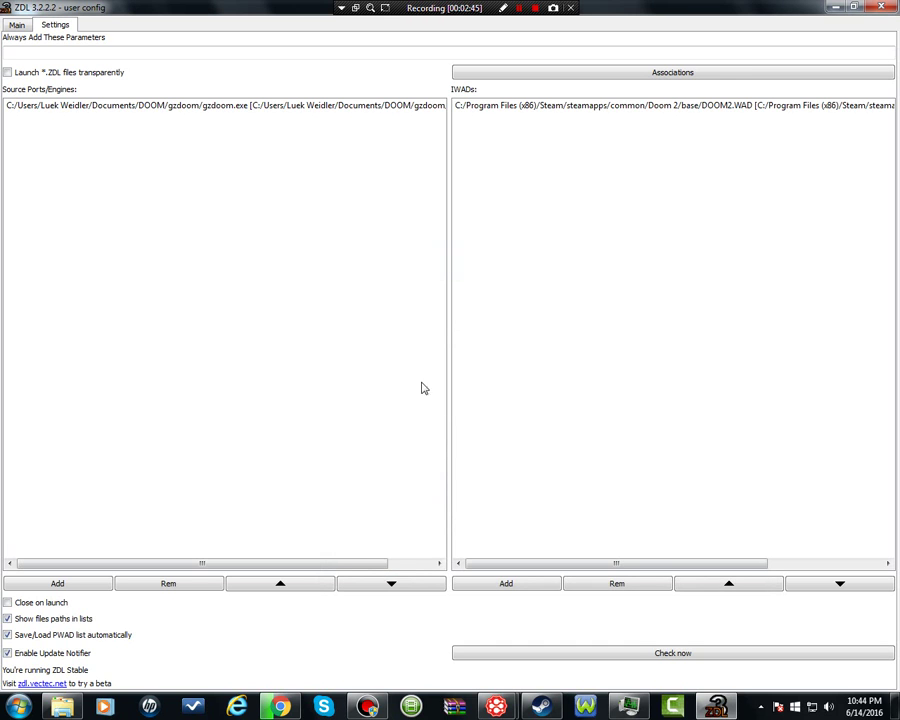
# - On the Main page, keep gzdoom.exe as the source port with DOOM2.WAD as IWAD
pyautogui.click(9, 21)
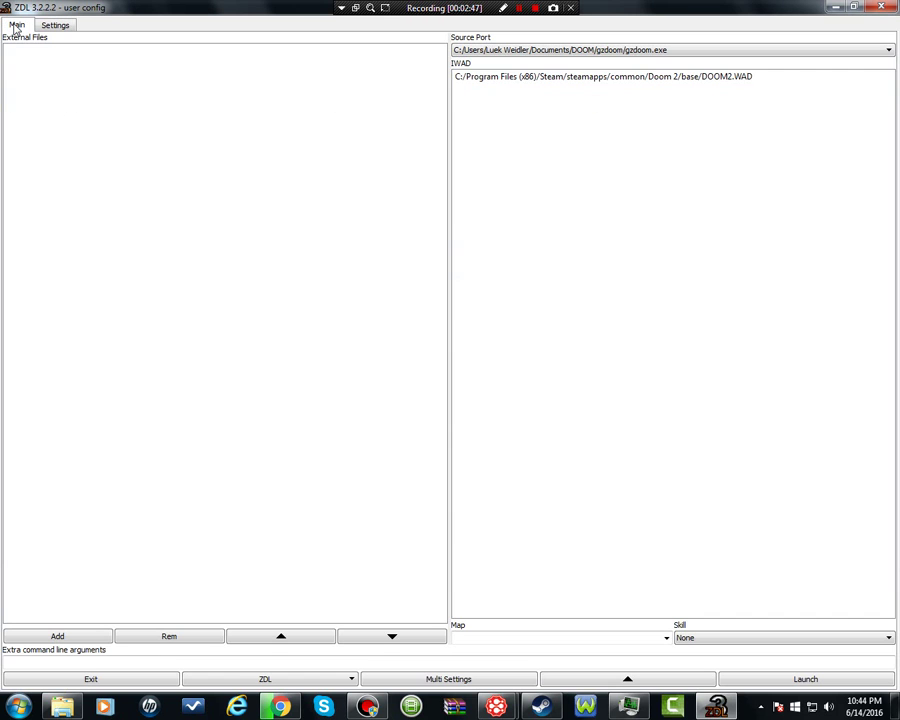
pyautogui.click(490, 51)
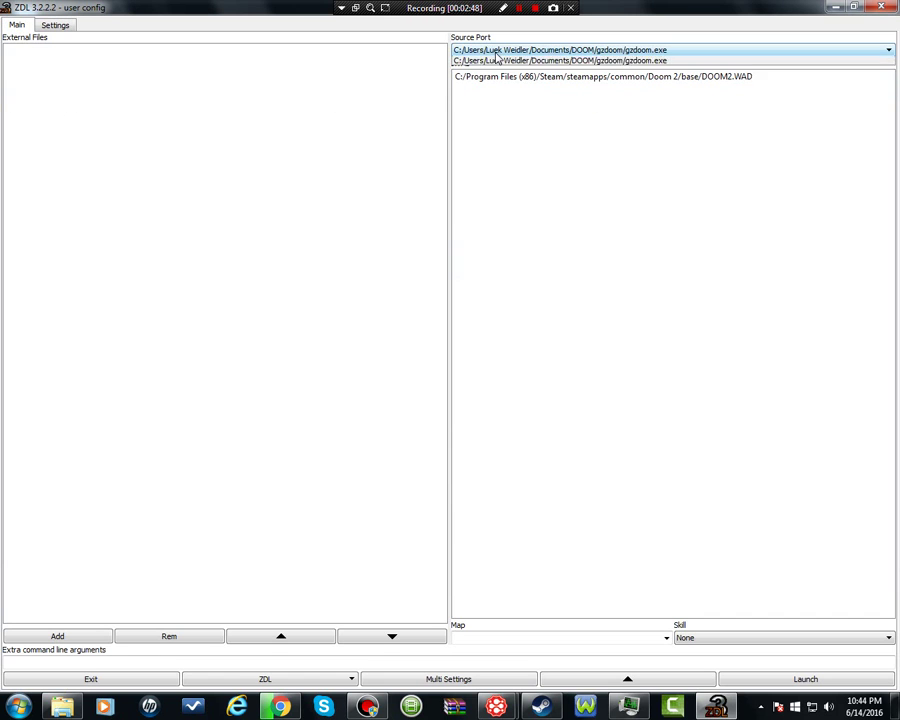
pyautogui.click(545, 61)
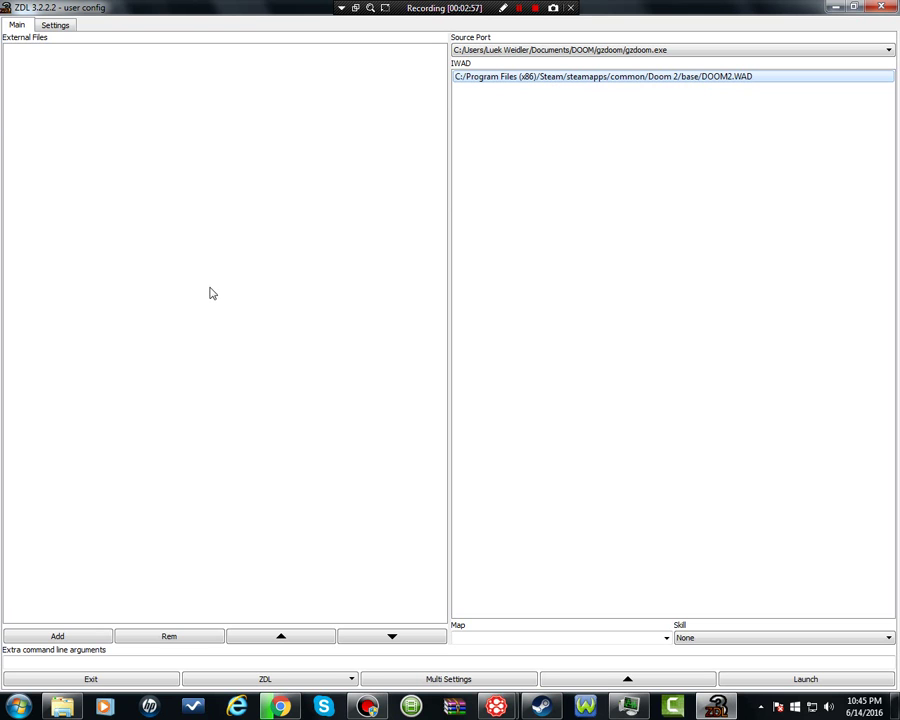
# - Add Project Brutality 2.03.pk3 from DOOM\doommods\Project as an external file
pyautogui.click(98, 637)
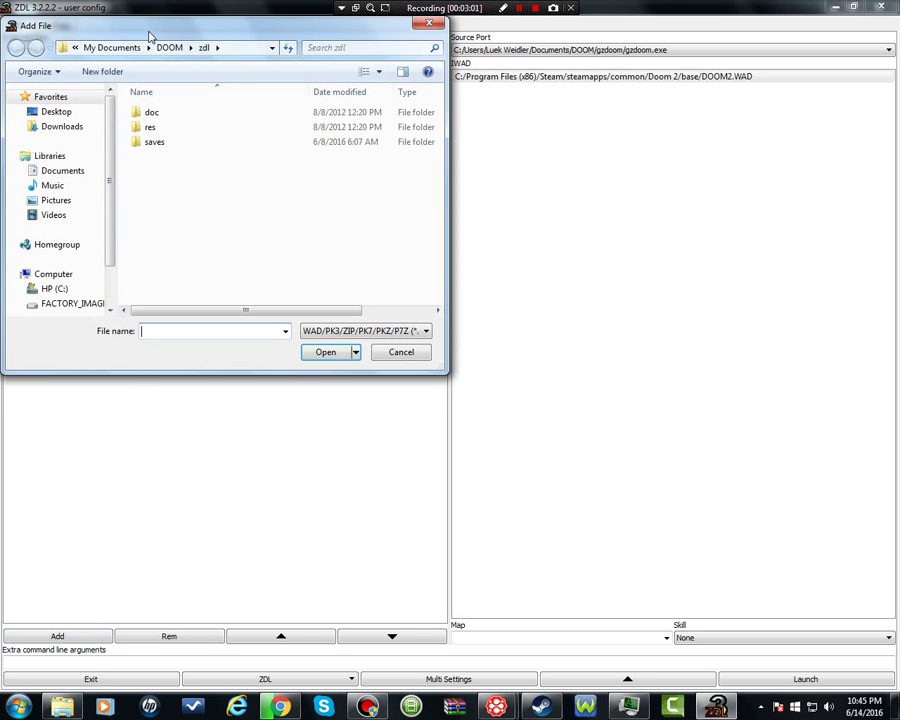
pyautogui.click(168, 48)
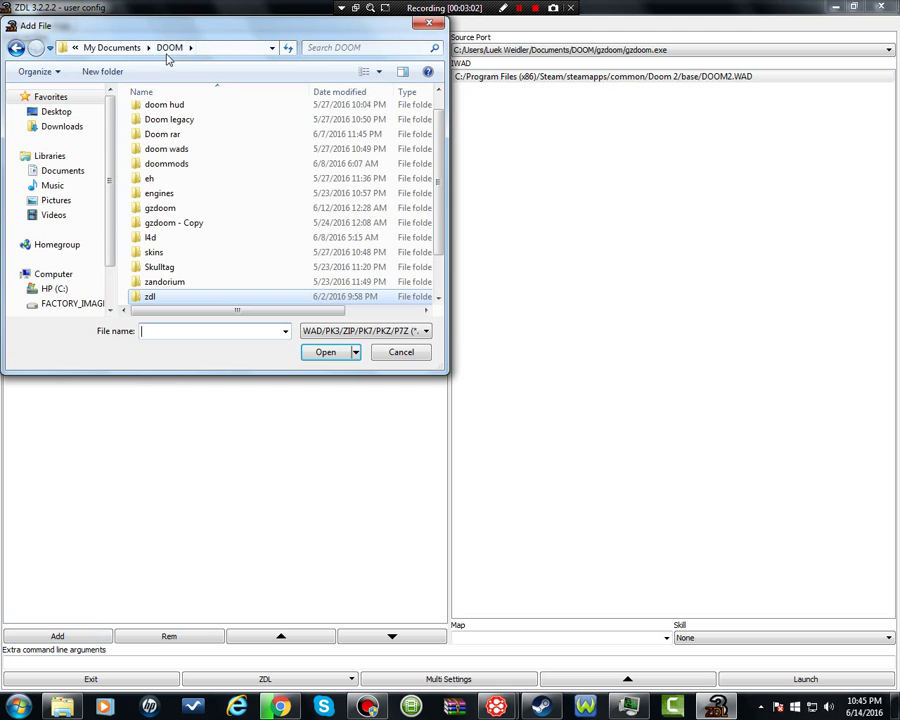
pyautogui.doubleClick(164, 164)
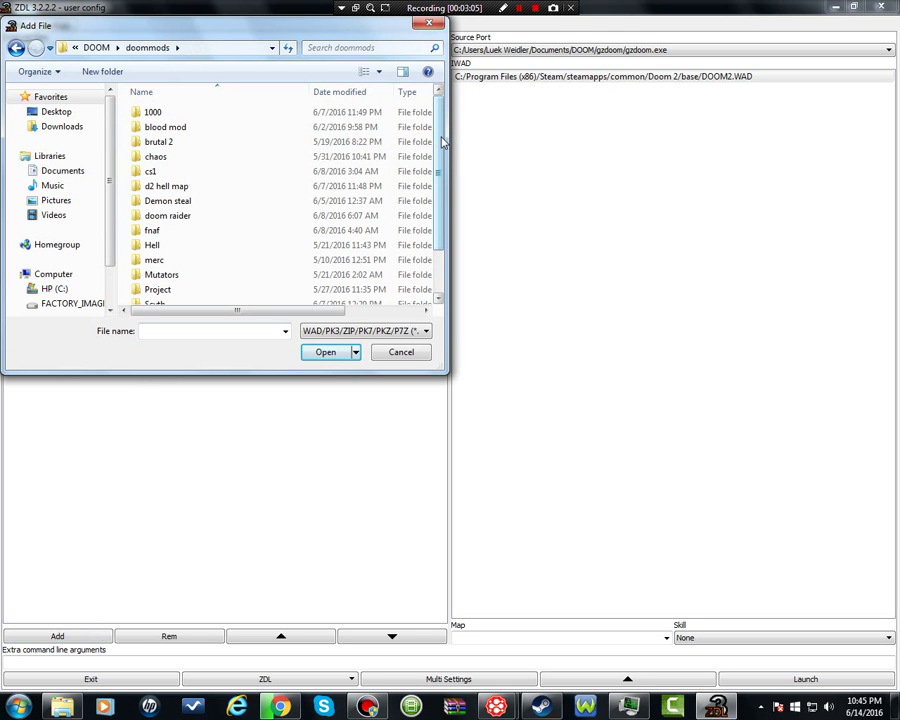
pyautogui.moveTo(443, 141)
pyautogui.mouseDown()
pyautogui.moveTo(447, 190)
pyautogui.moveTo(449, 122)
pyautogui.mouseUp()
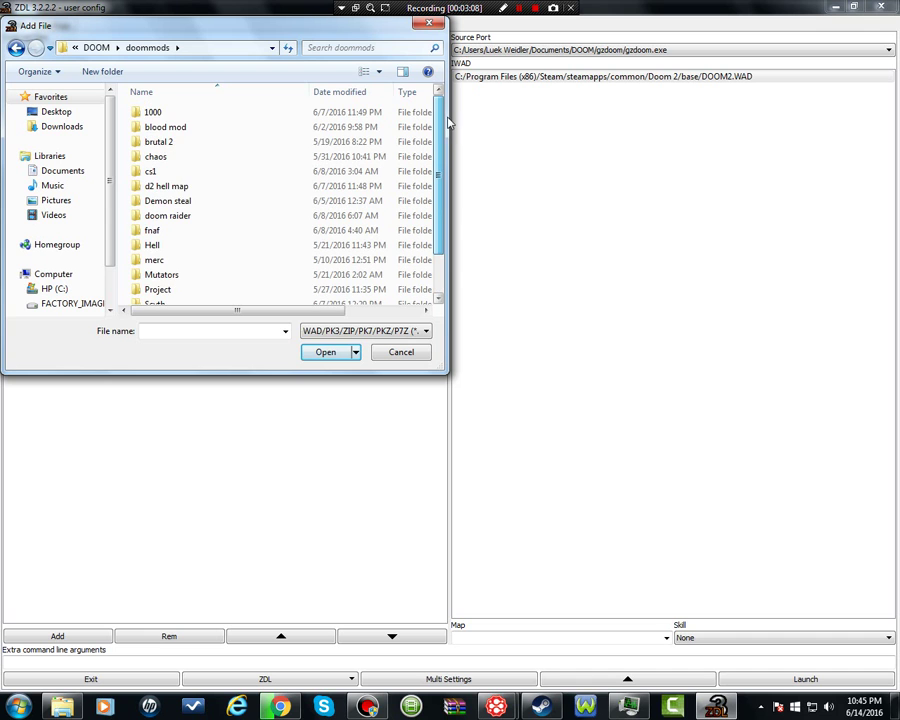
pyautogui.moveTo(438, 176); pyautogui.dragTo(438, 190)
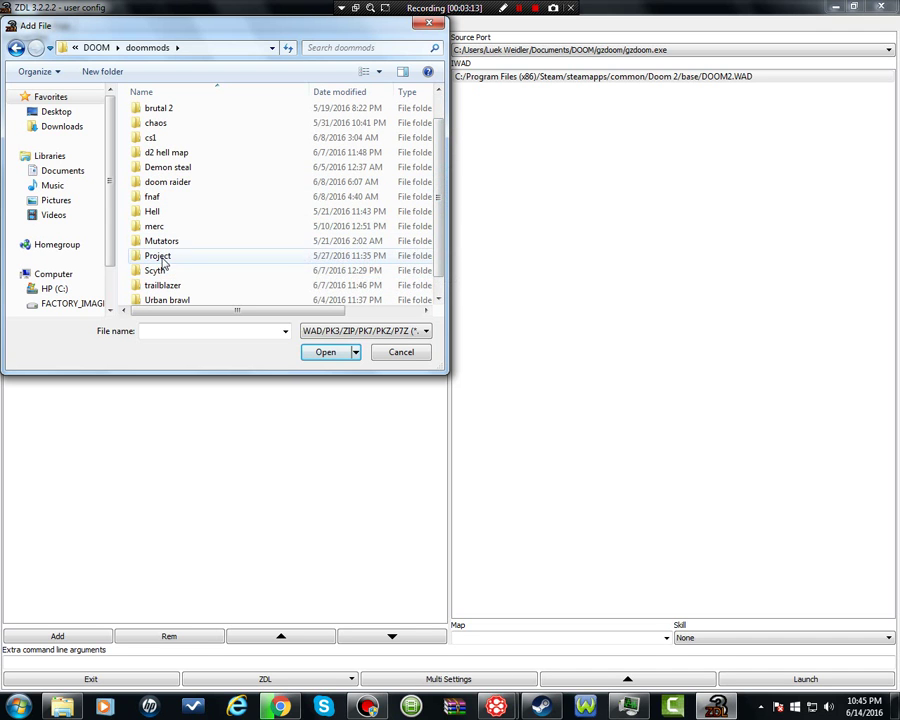
pyautogui.doubleClick(160, 258)
pyautogui.doubleClick(183, 146)
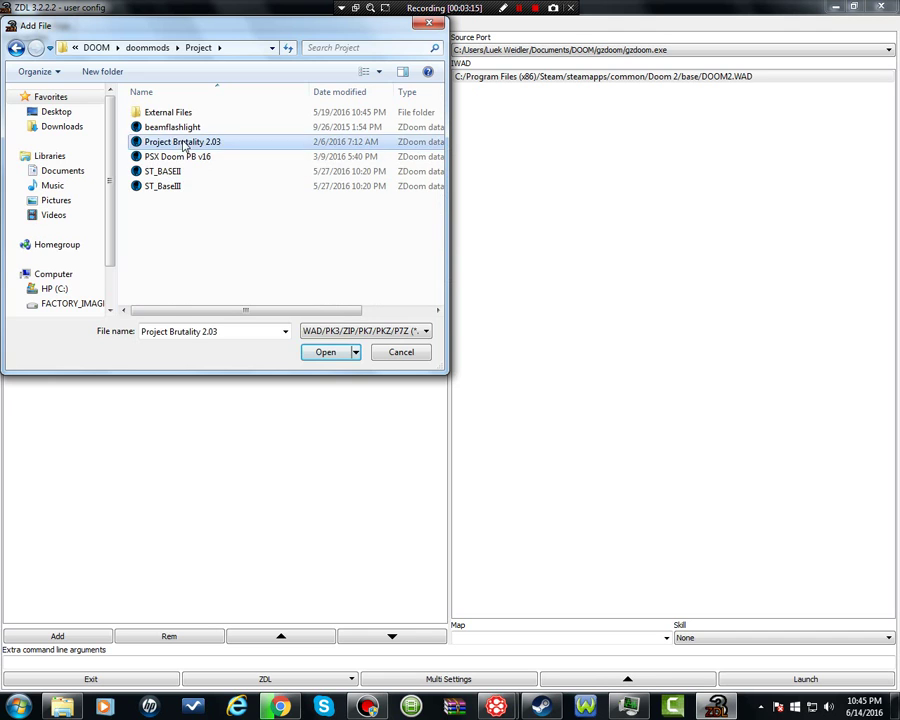
# - Add PB_Multiplayer_ForceClass_ClassicV20b.pk3 from Project\External Files\Multiplayer, widening the file list
pyautogui.click(98, 635)
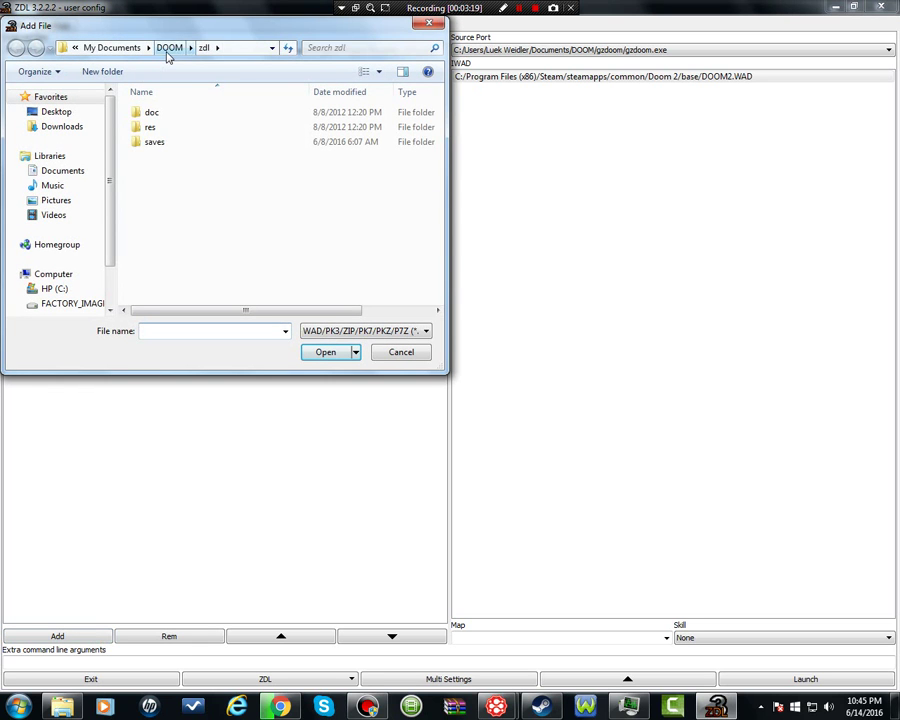
pyautogui.click(169, 48)
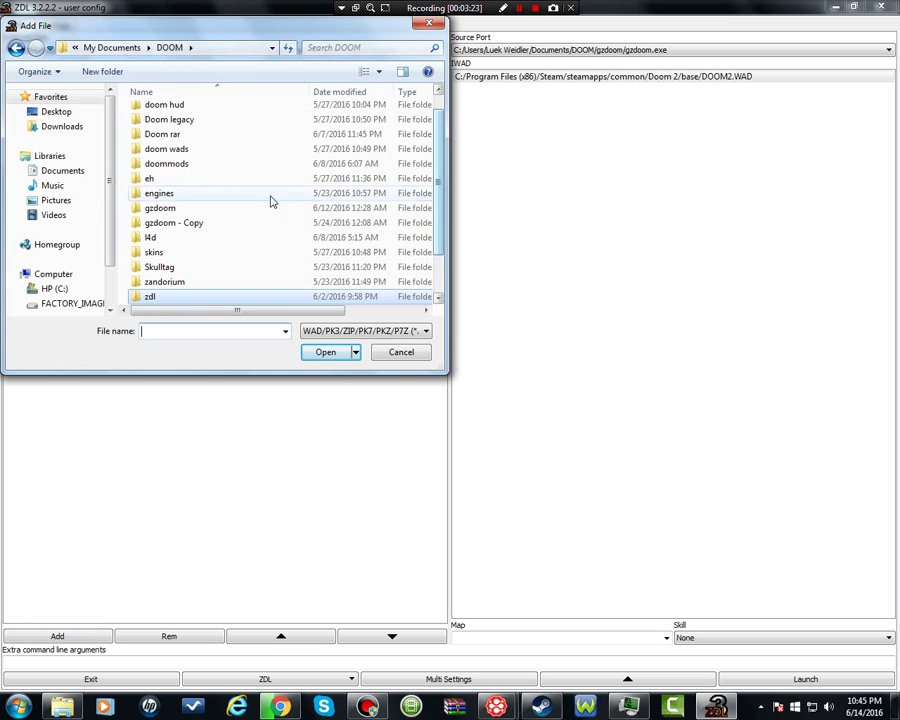
pyautogui.doubleClick(184, 165)
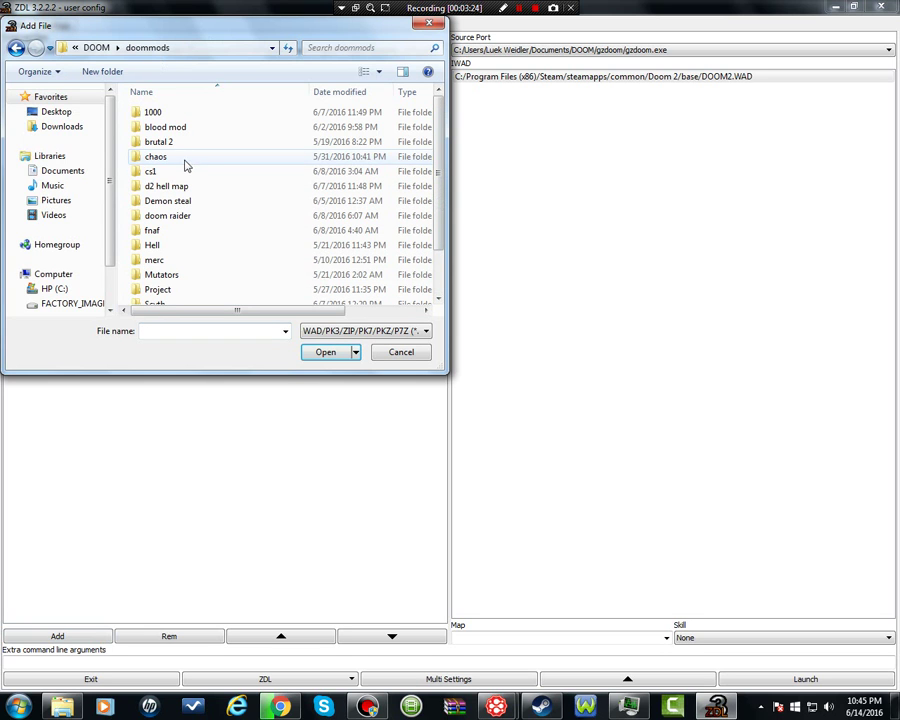
pyautogui.doubleClick(165, 291)
pyautogui.doubleClick(199, 114)
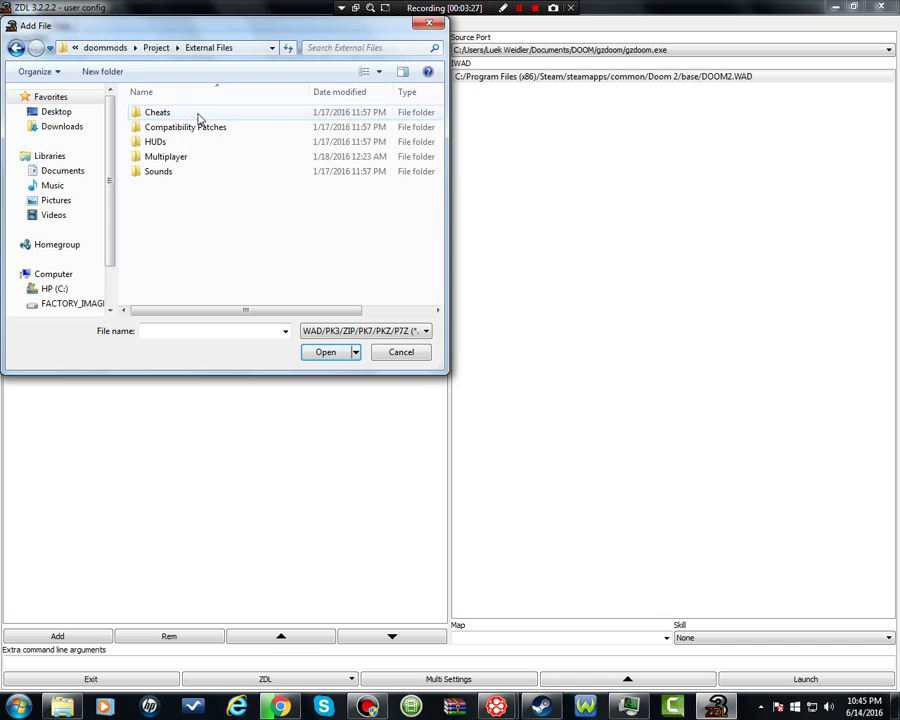
pyautogui.doubleClick(158, 158)
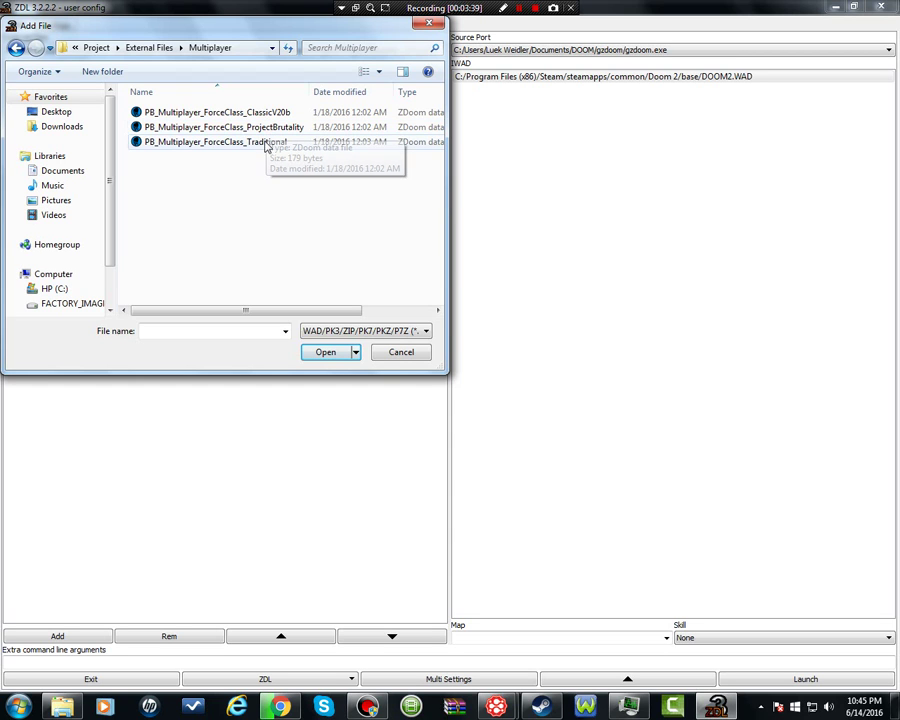
pyautogui.doubleClick(276, 114)
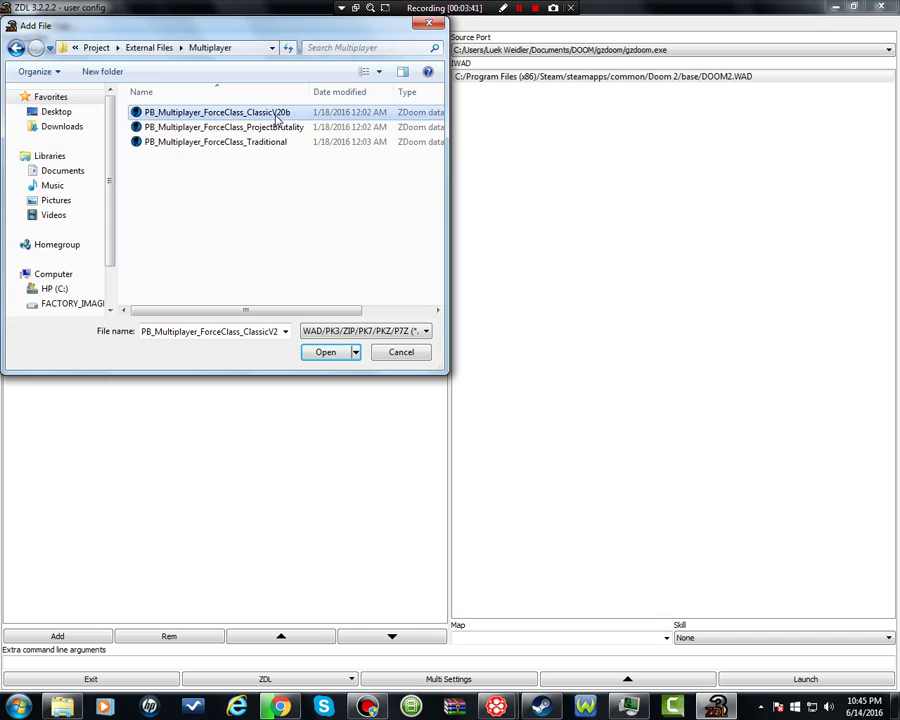
pyautogui.moveTo(463, 131); pyautogui.dragTo(730, 129)
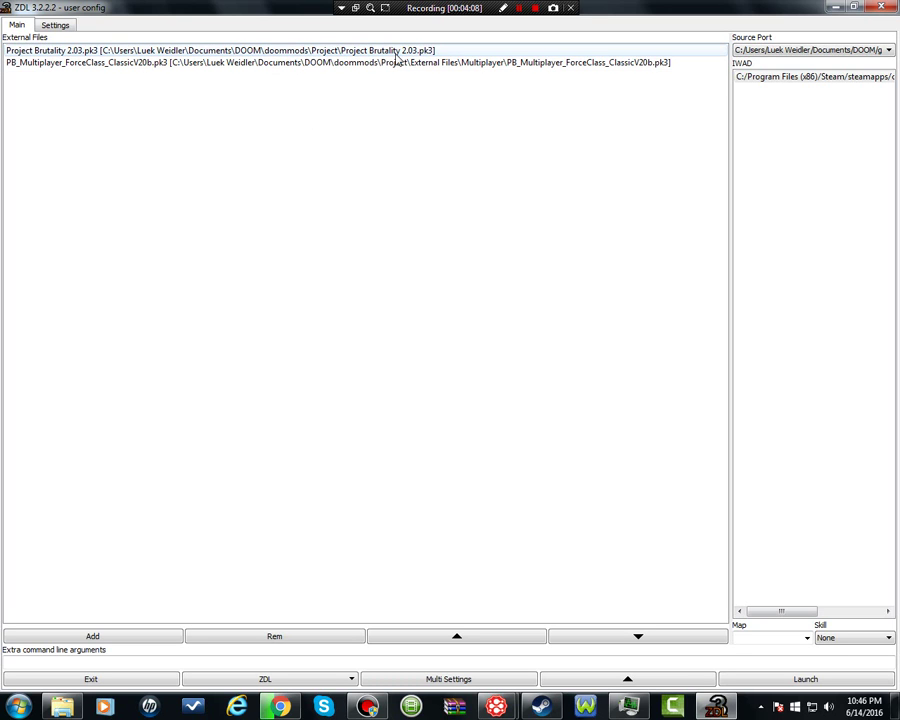
# - Keep Project Brutality 2.03 first in load order, restore the IWAD panel, and reveal multiplayer options
pyautogui.click(415, 50)
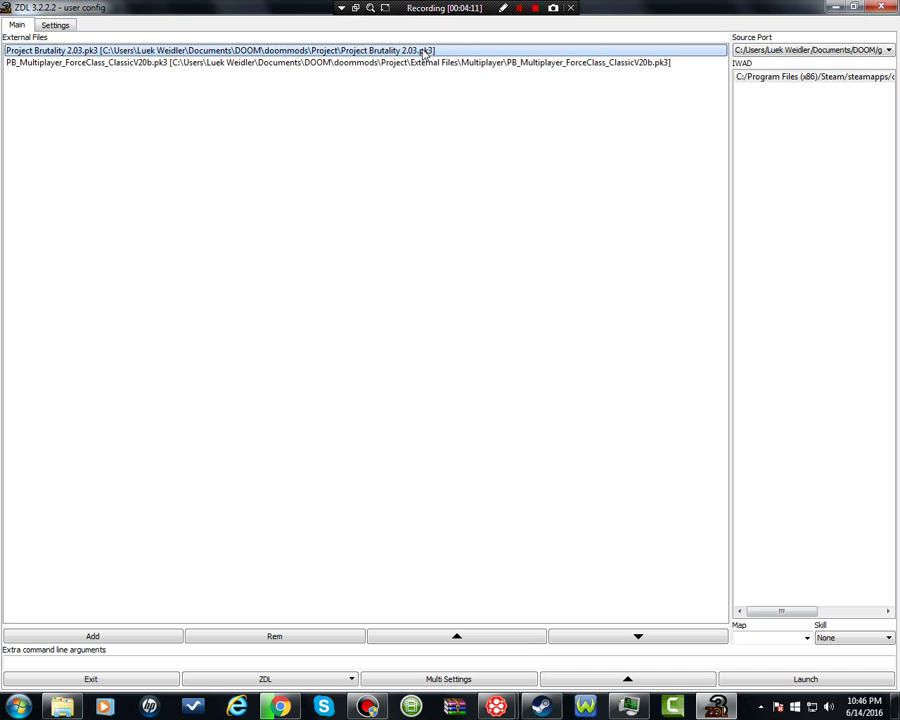
pyautogui.click(581, 637)
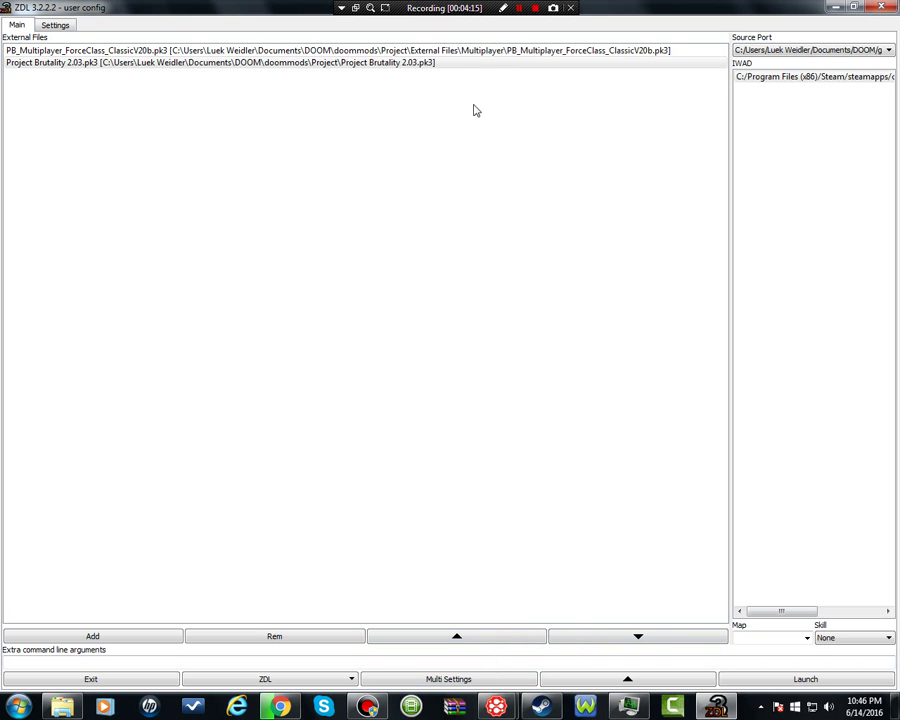
pyautogui.click(505, 640)
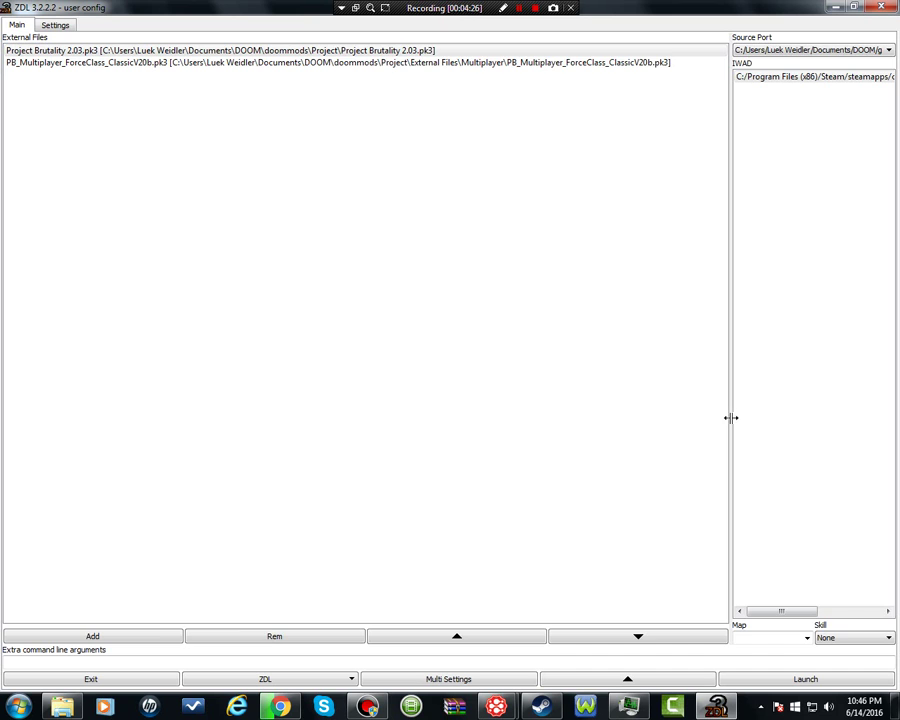
pyautogui.moveTo(731, 418); pyautogui.dragTo(438, 432)
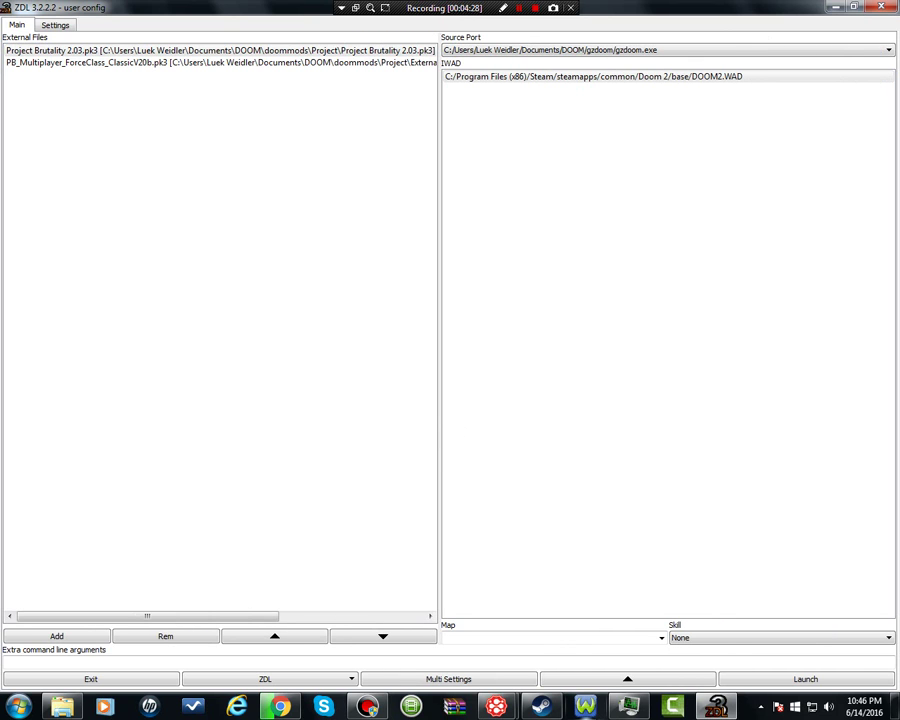
pyautogui.click(620, 680)
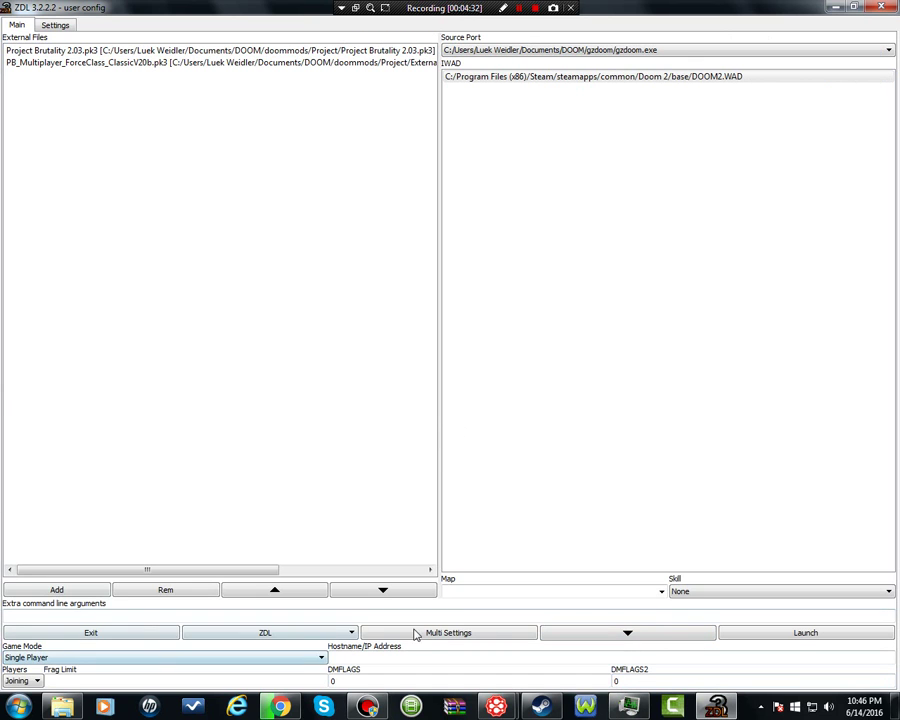
# - Set Game Mode to Co-op with 2 players and select the Hostname/IP Address field
pyautogui.click(74, 657)
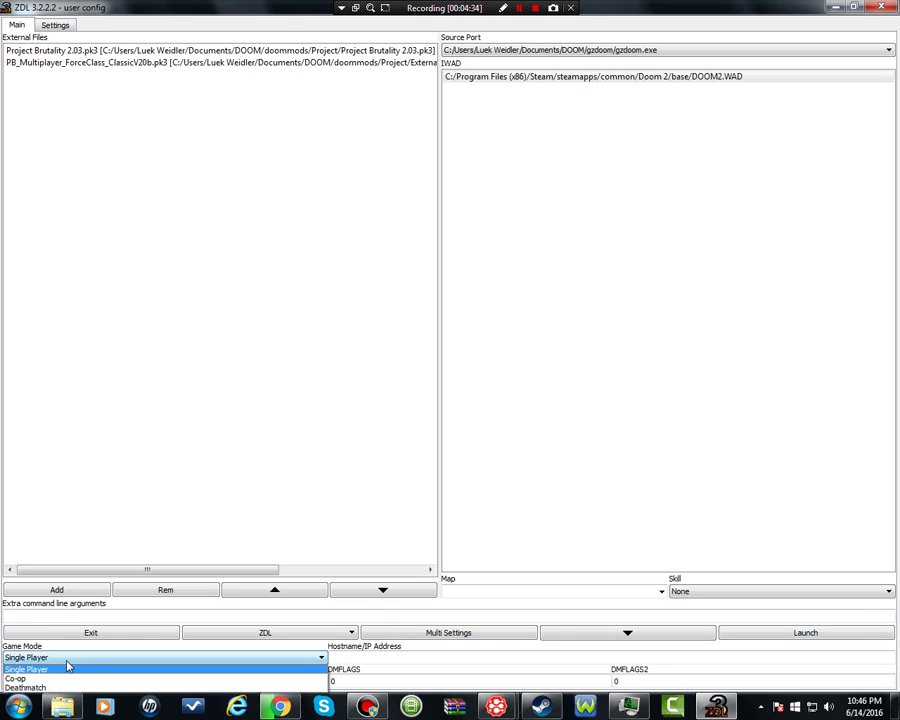
pyautogui.click(30, 674)
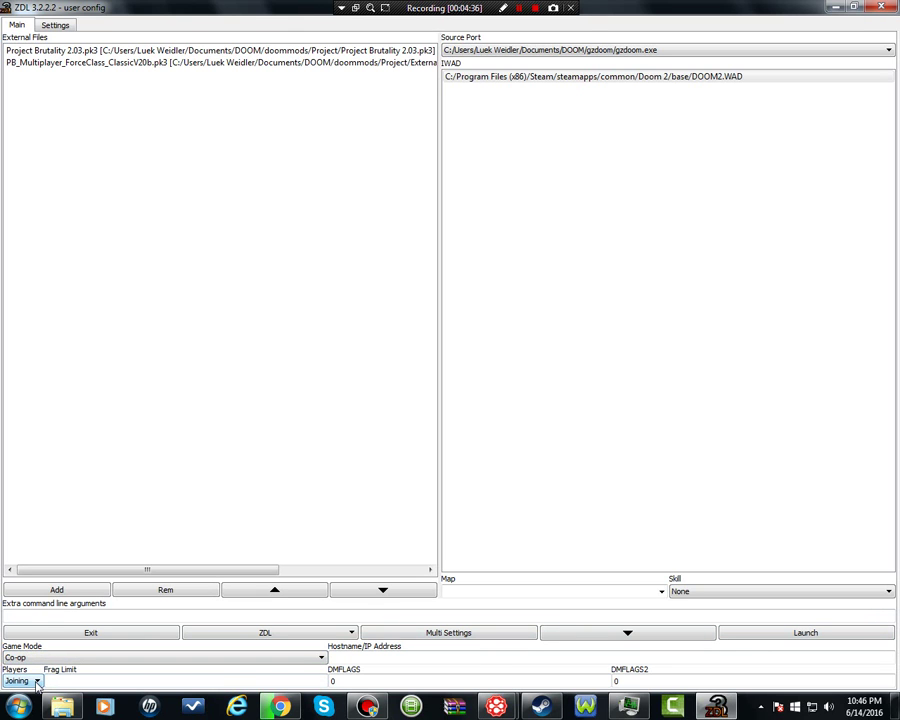
pyautogui.click(36, 681)
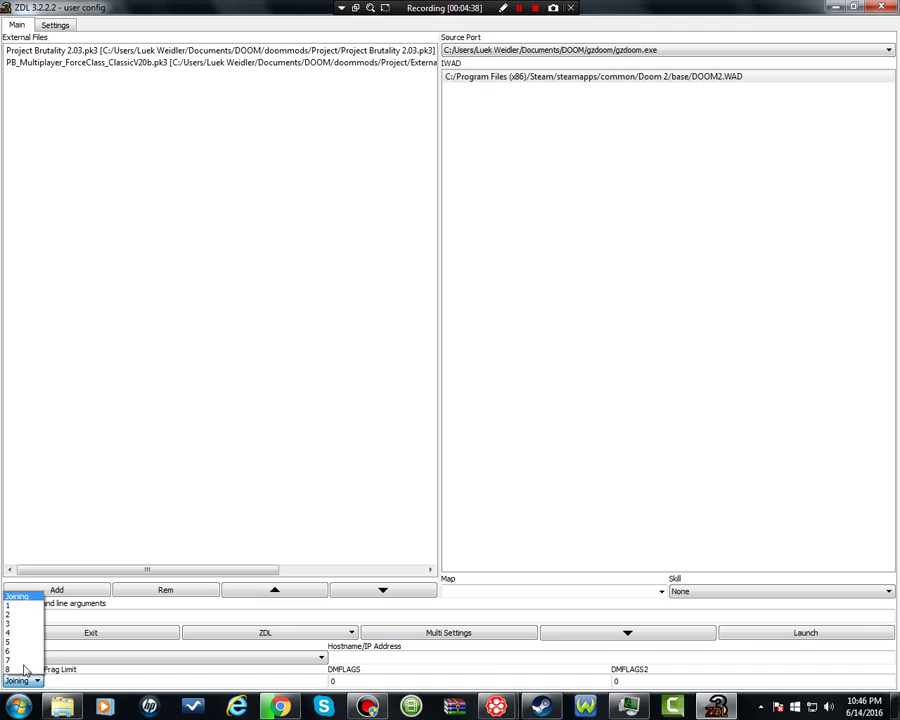
pyautogui.click(9, 614)
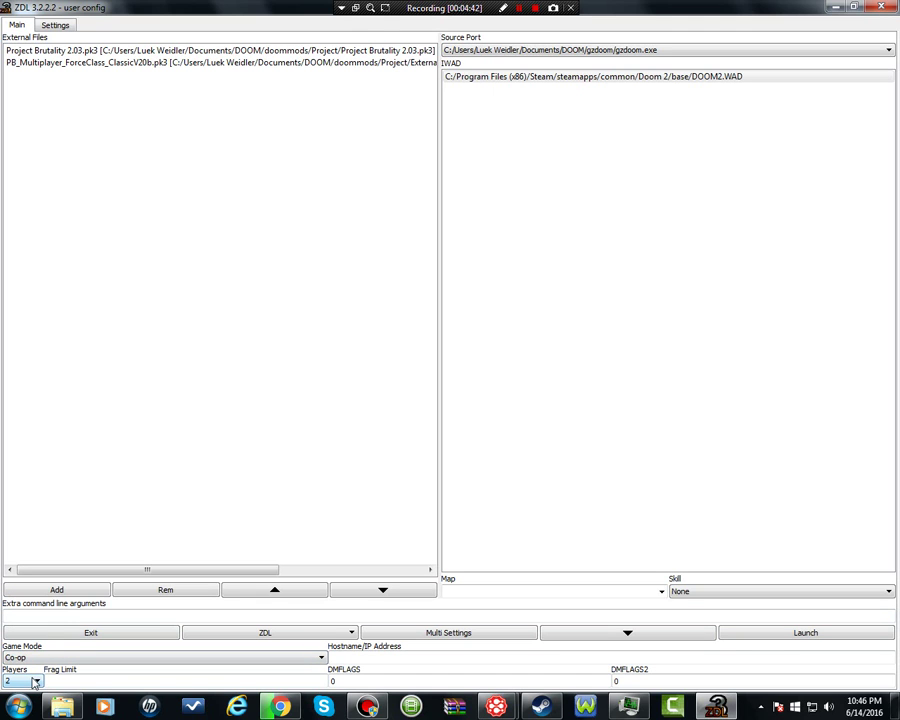
pyautogui.click(36, 681)
pyautogui.click(16, 596)
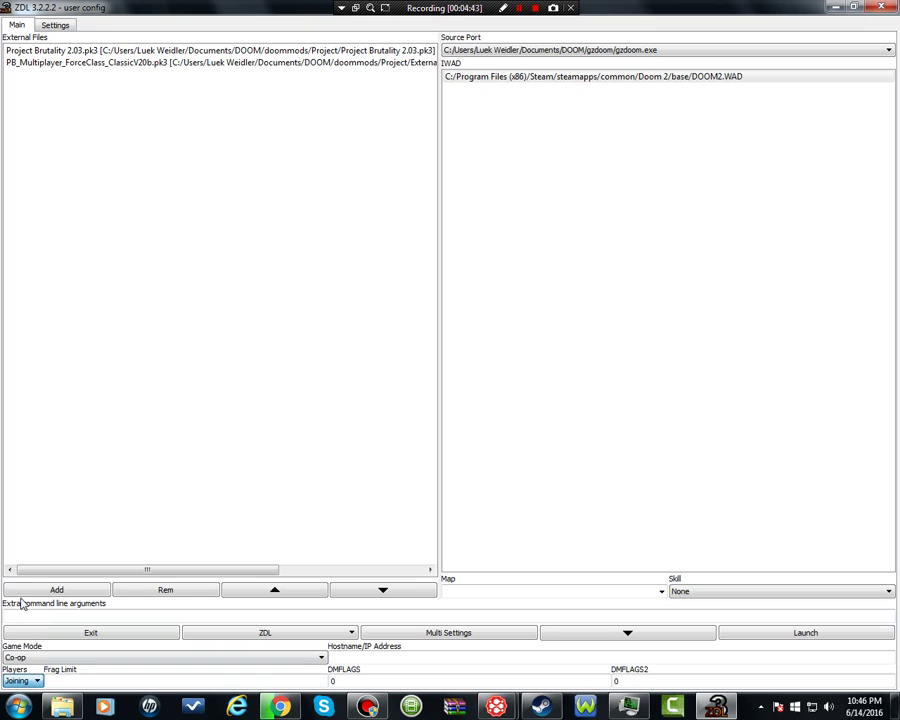
pyautogui.click(35, 681)
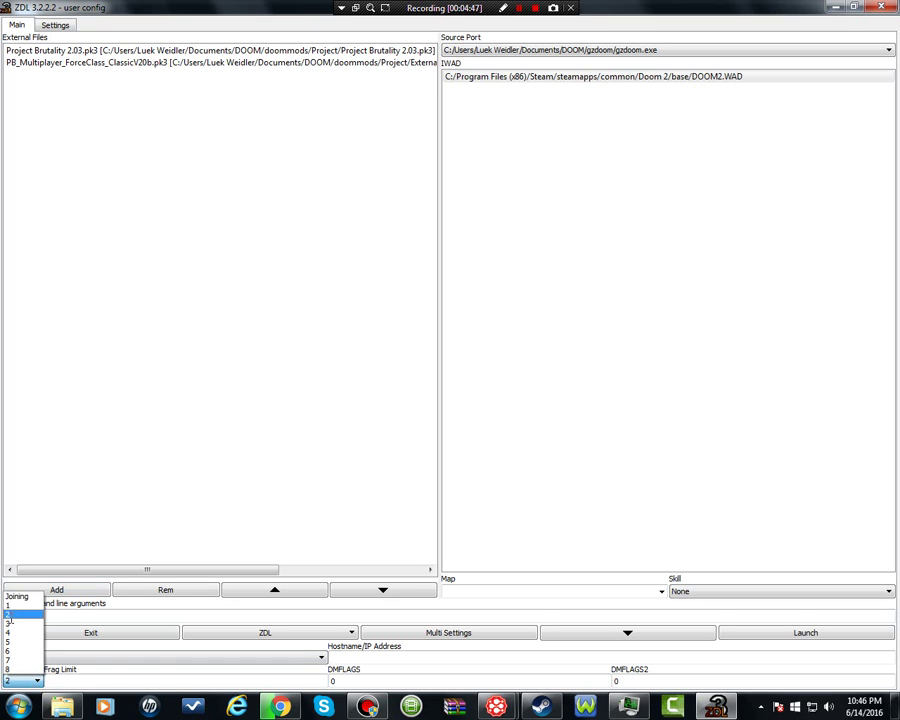
pyautogui.click(10, 615)
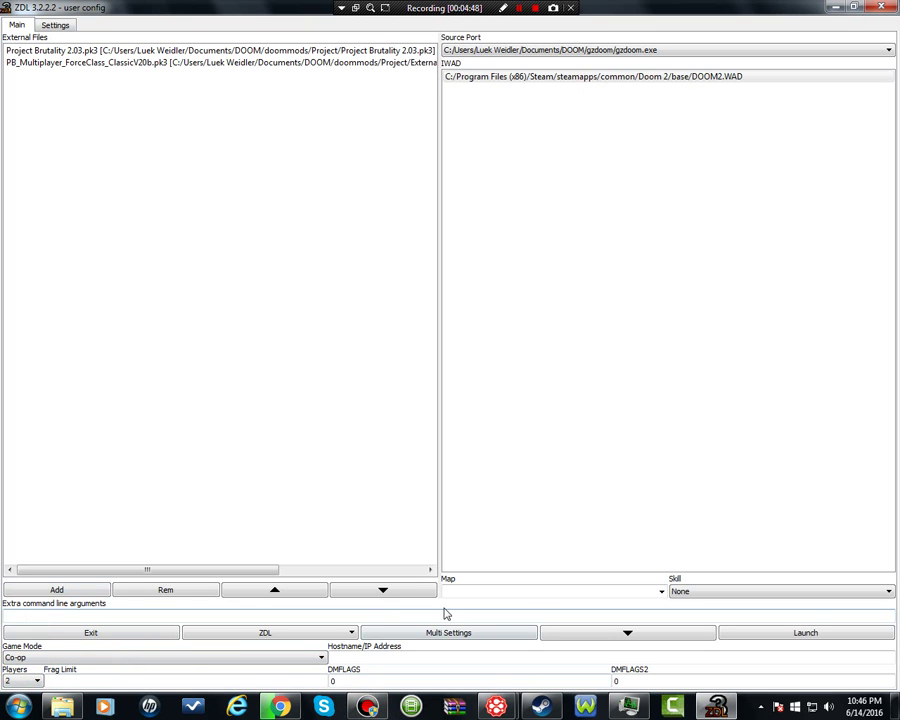
pyautogui.click(386, 659)
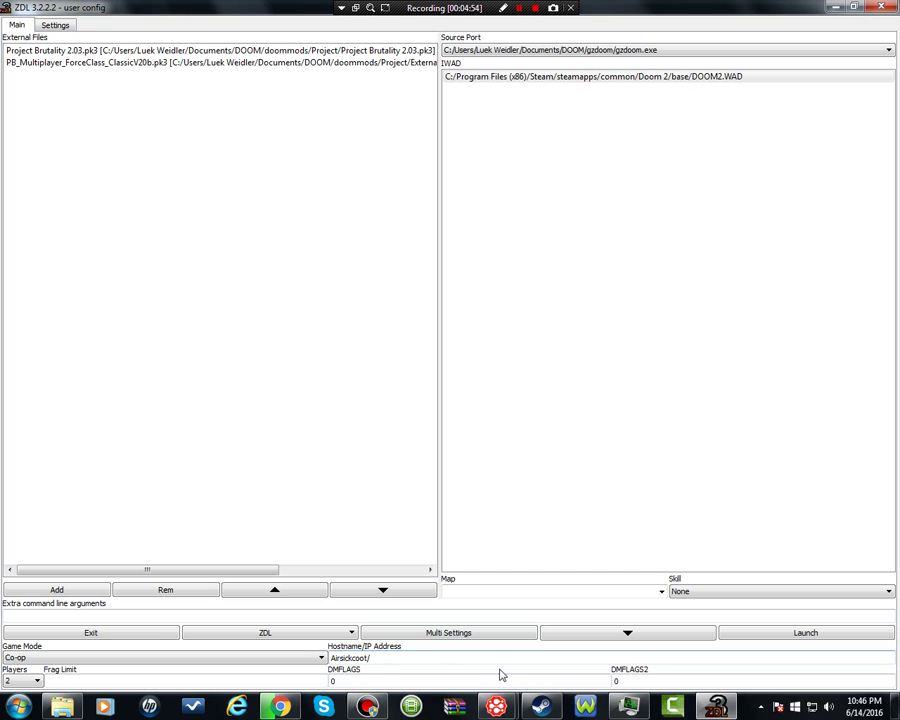
# - Copy the party leader's IP address from Evolve and paste it after the host name in ZDL
pyautogui.moveTo(496, 707)
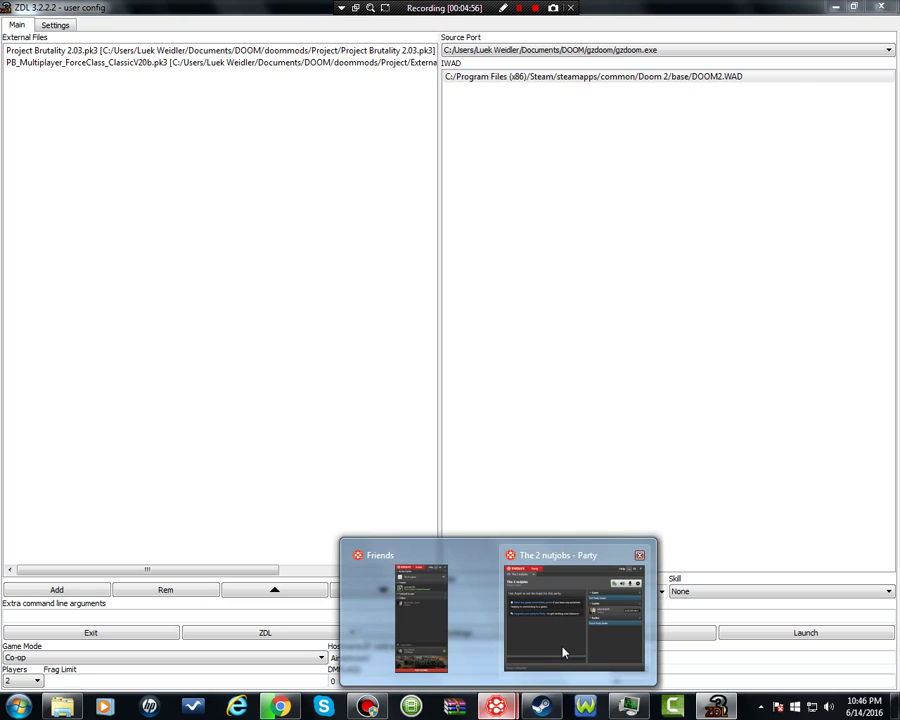
pyautogui.click(563, 653)
pyautogui.rightClick(800, 169)
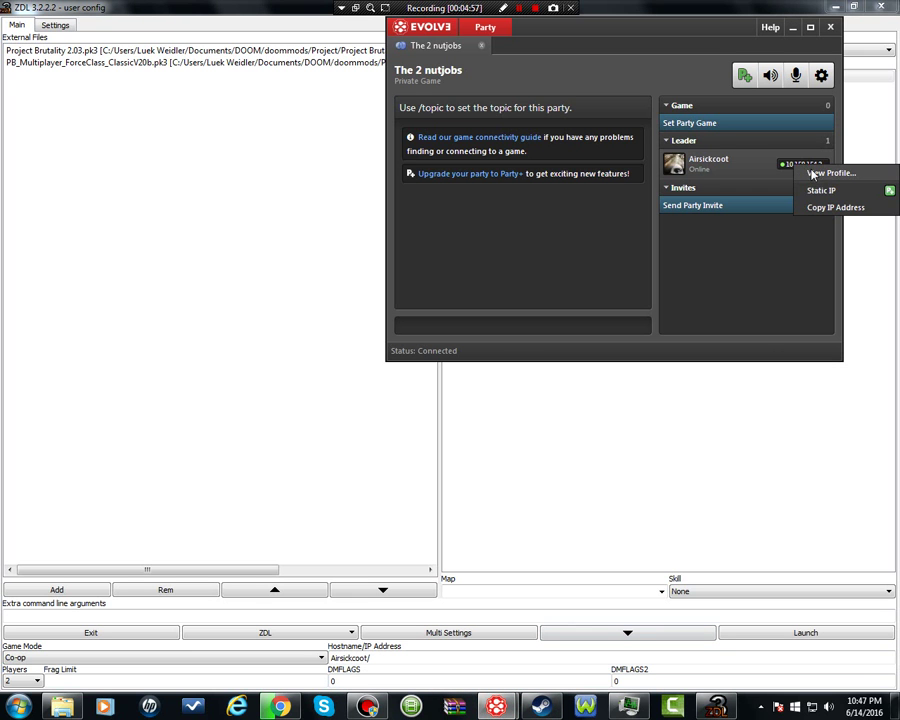
pyautogui.click(832, 208)
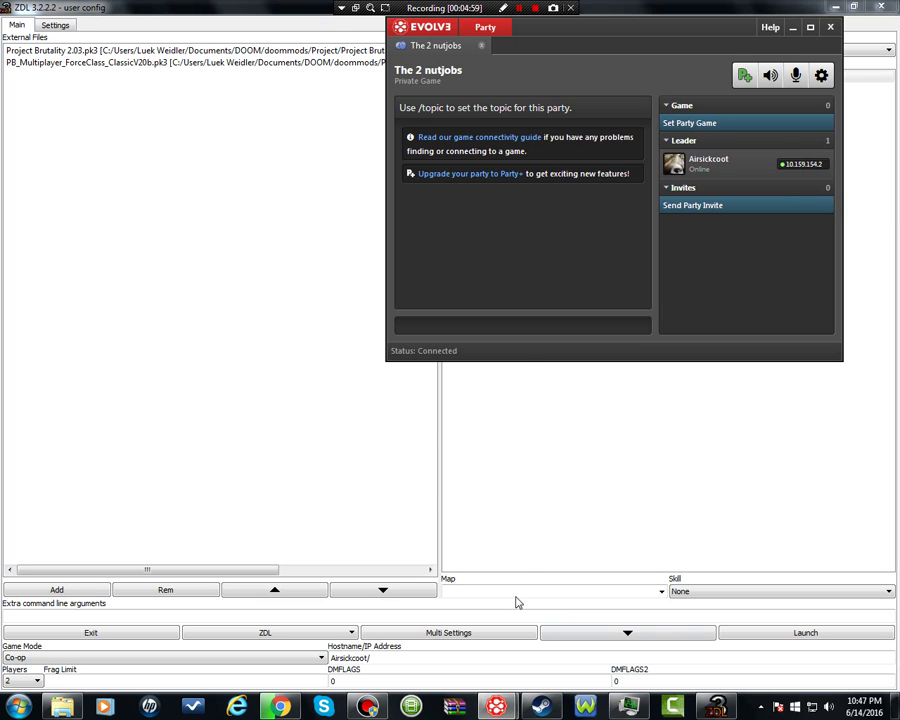
pyautogui.click(458, 659)
pyautogui.hotkey('ctrl', 'v')
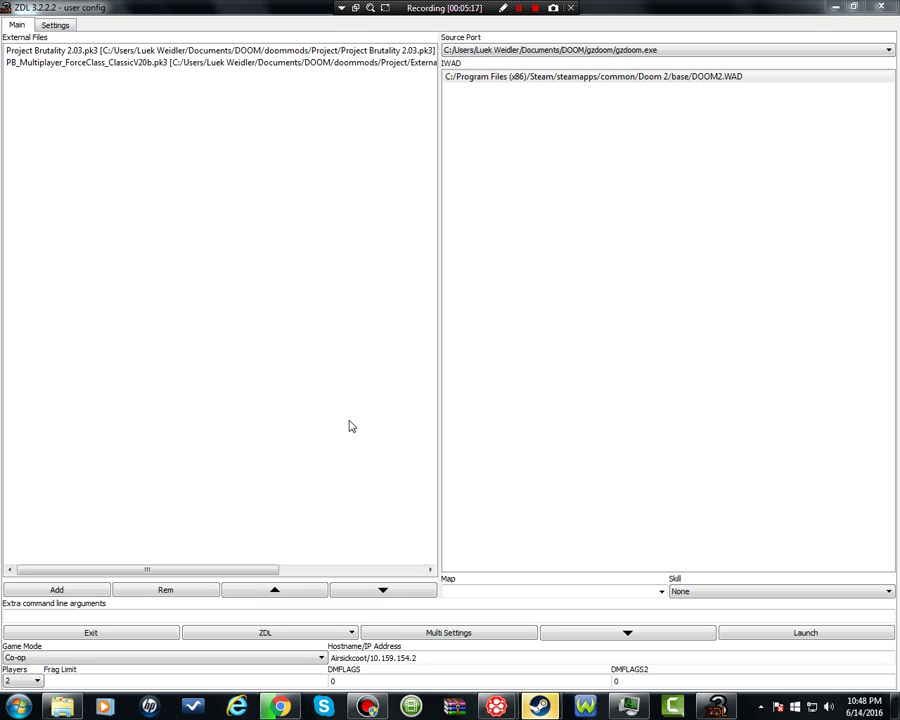
# - Choose MAP01 as the starting map and Medium as the skill level
pyautogui.click(661, 591)
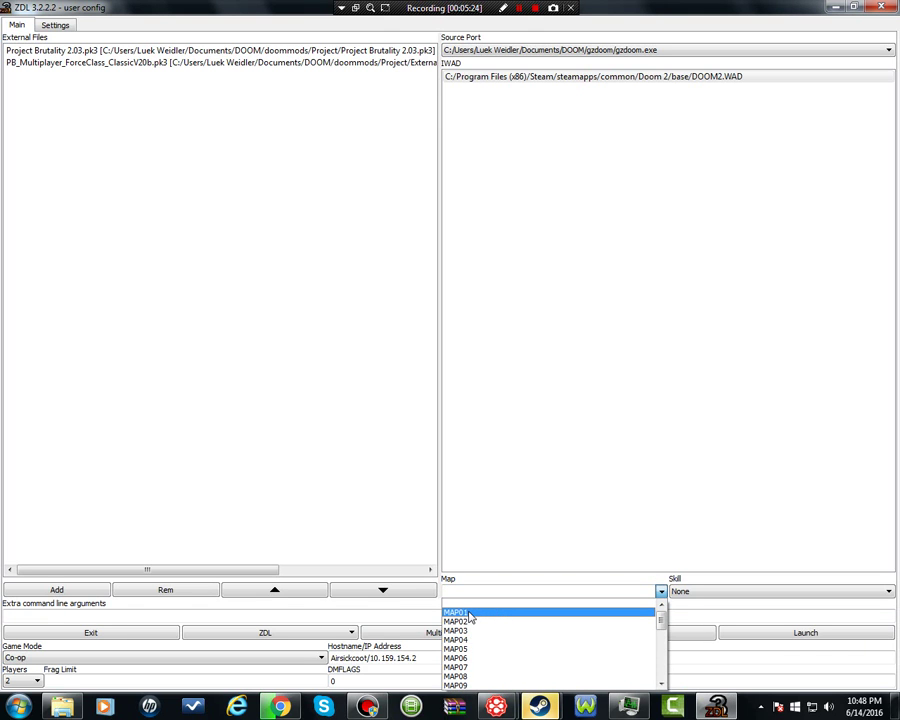
pyautogui.click(469, 612)
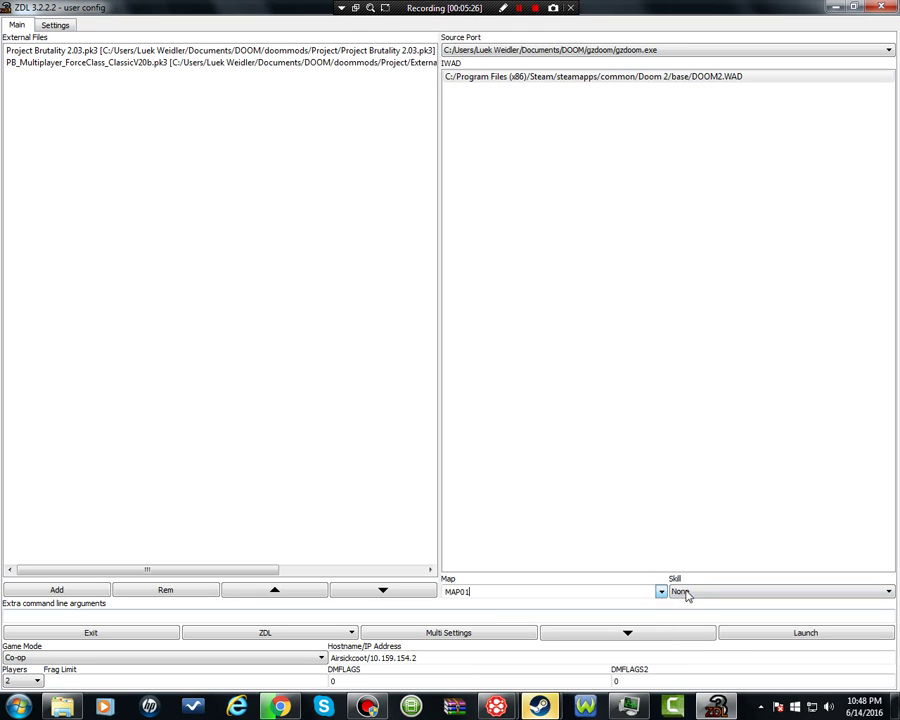
pyautogui.click(688, 594)
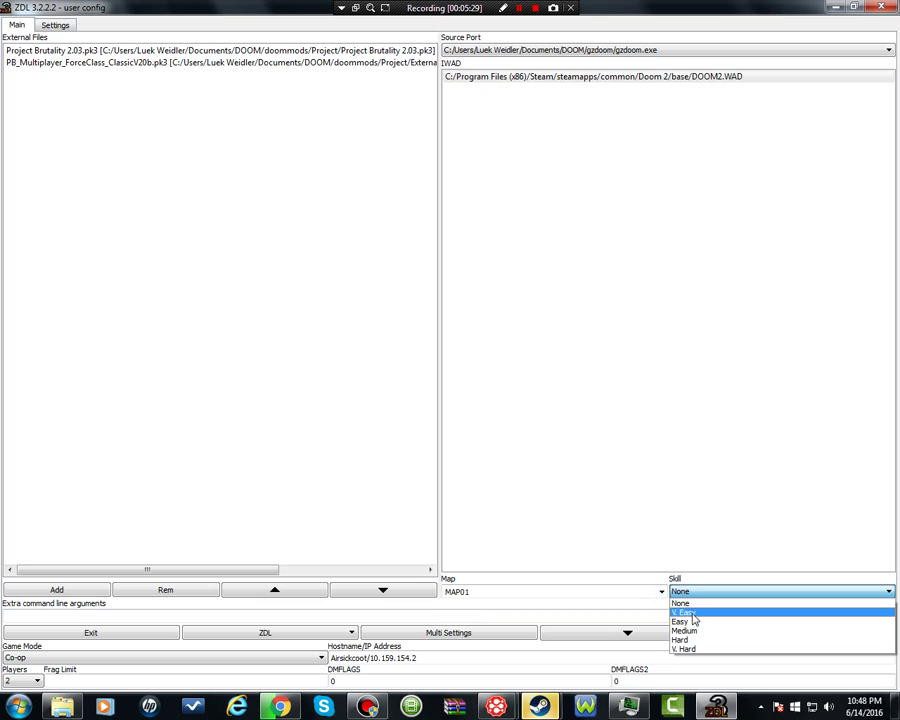
pyautogui.click(691, 593)
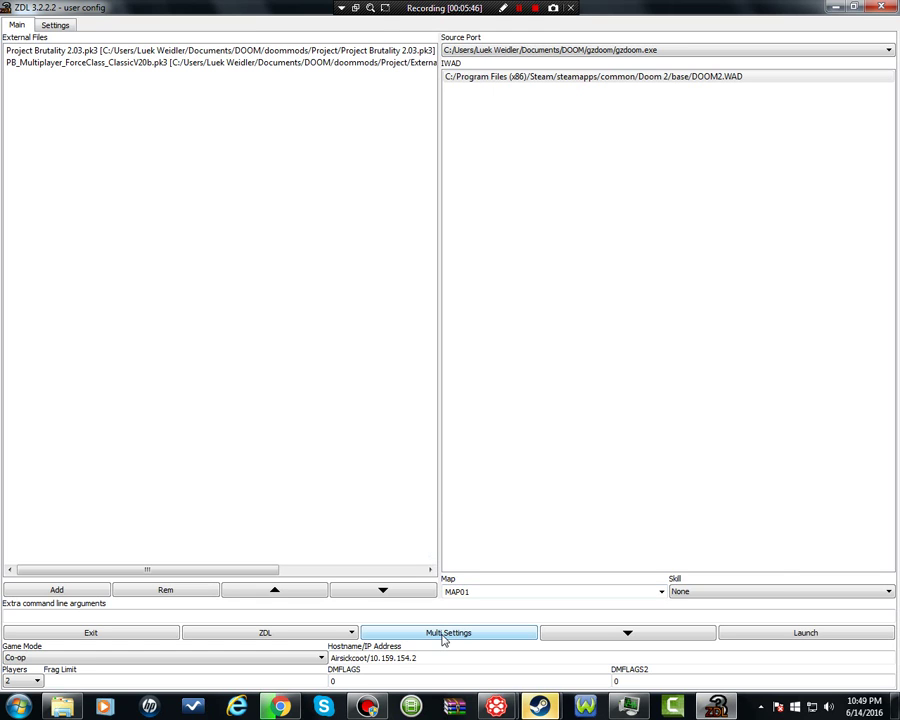
pyautogui.click(770, 592)
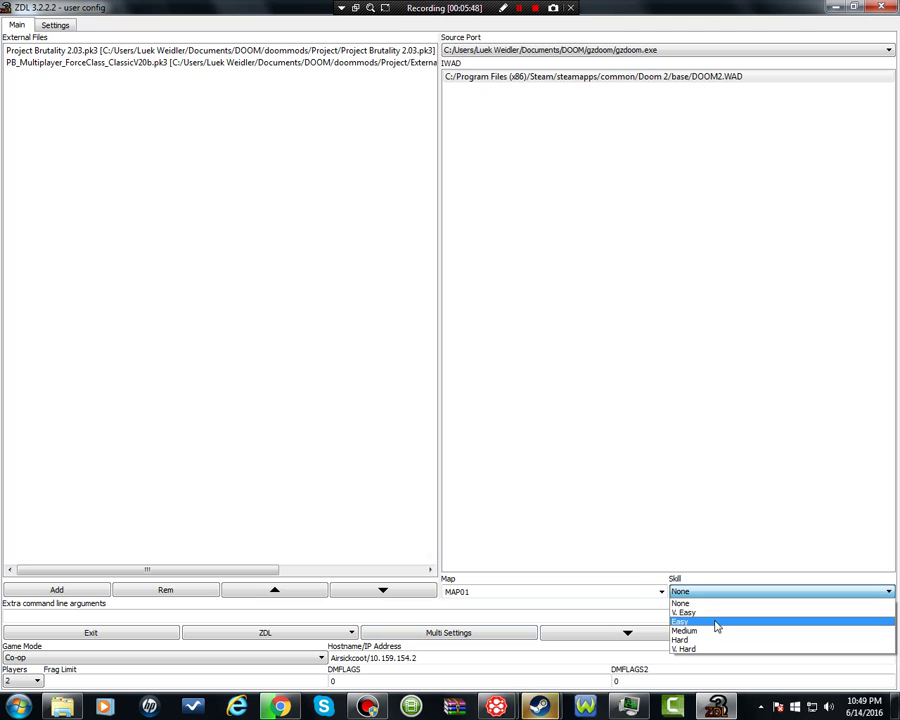
pyautogui.click(717, 624)
pyautogui.click(751, 594)
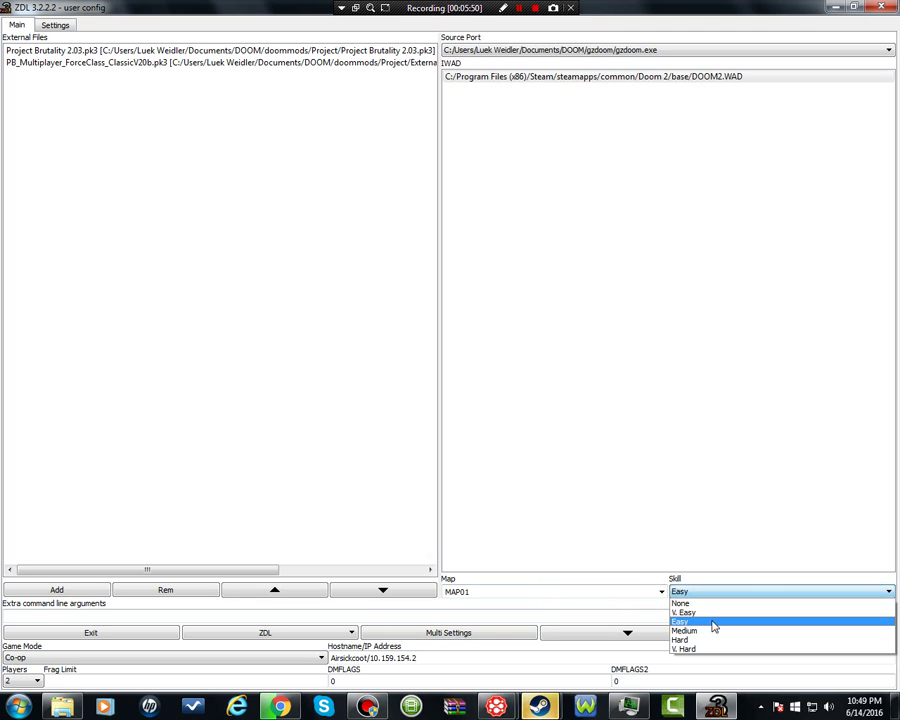
pyautogui.click(708, 630)
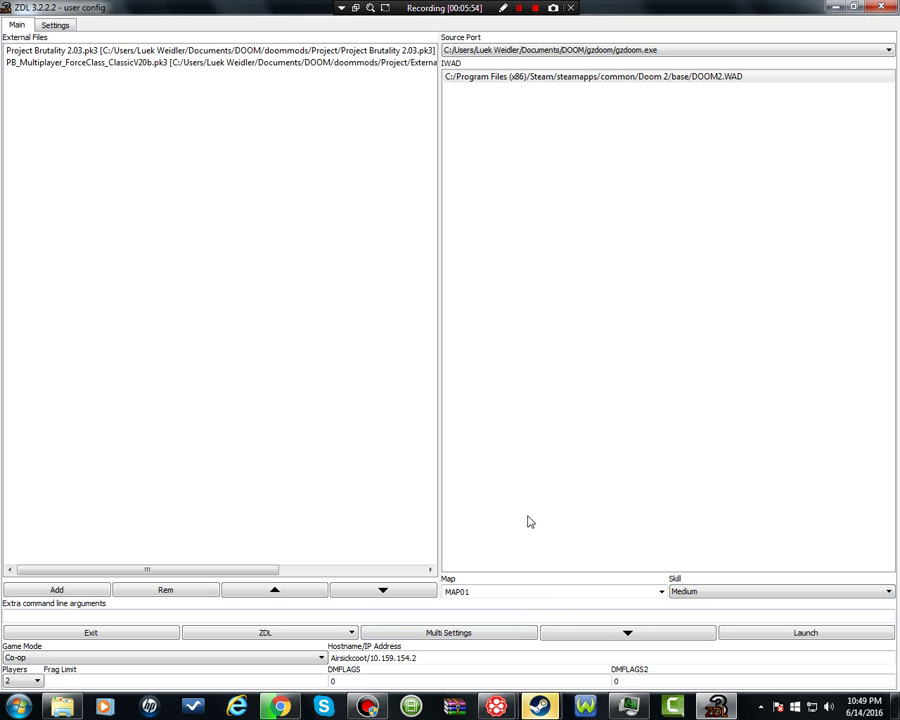
pyautogui.click(449, 633)
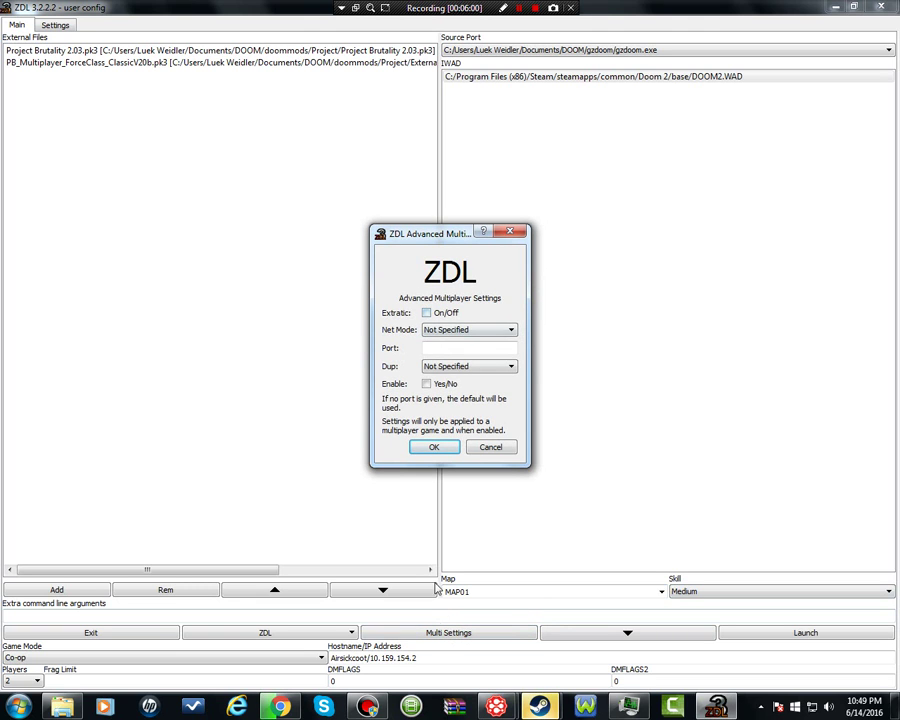
# - Apply multiplayer settings: Net Mode 0 (Classic), port 10666, and Enable ticked
pyautogui.click(462, 331)
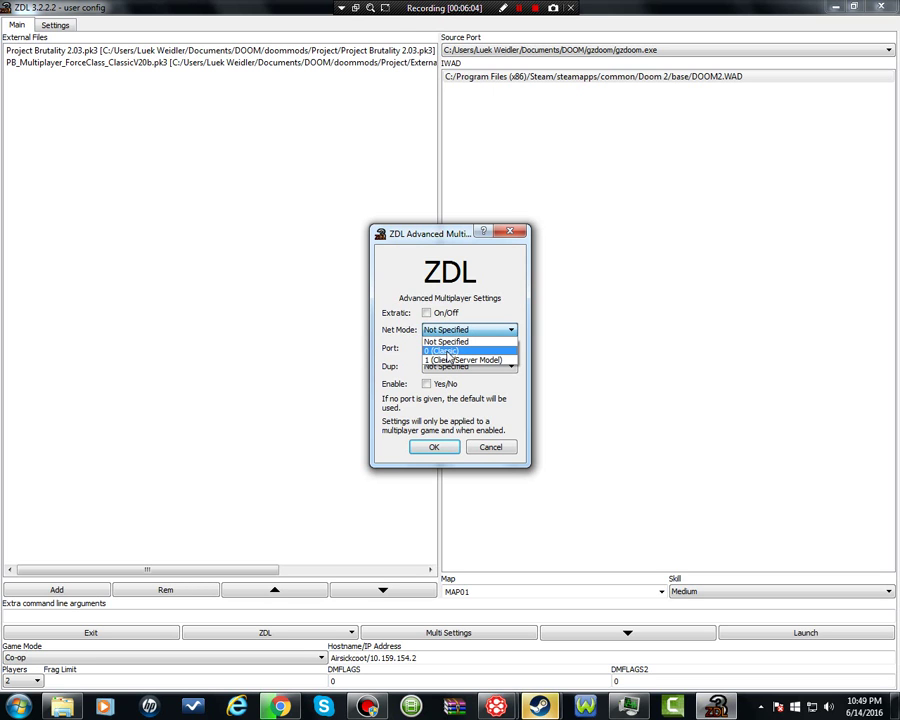
pyautogui.click(447, 352)
pyautogui.click(447, 349)
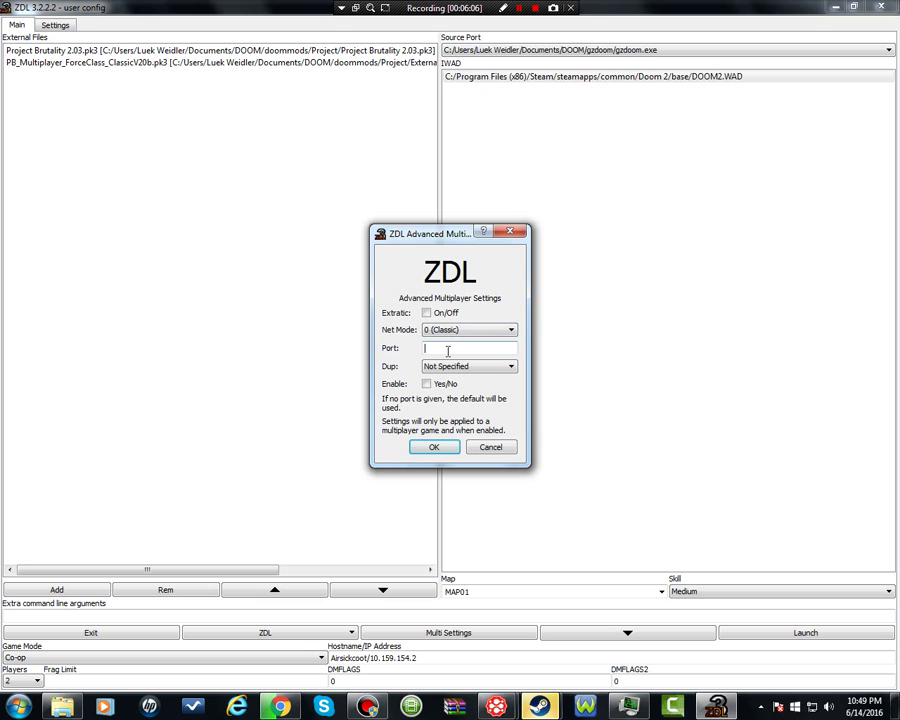
pyautogui.write('10666')
pyautogui.click(427, 384)
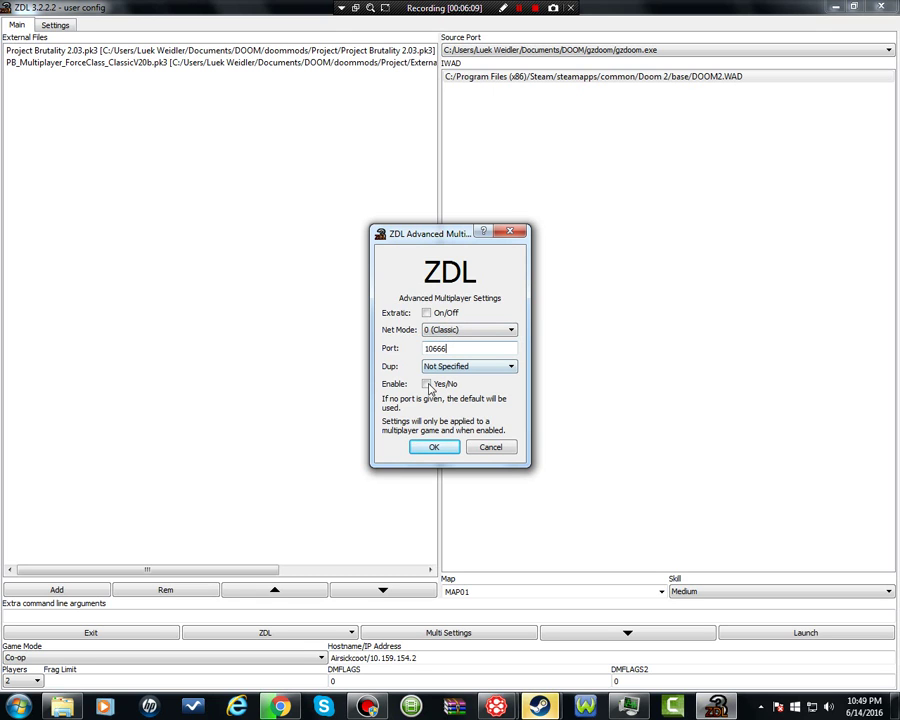
pyautogui.click(449, 447)
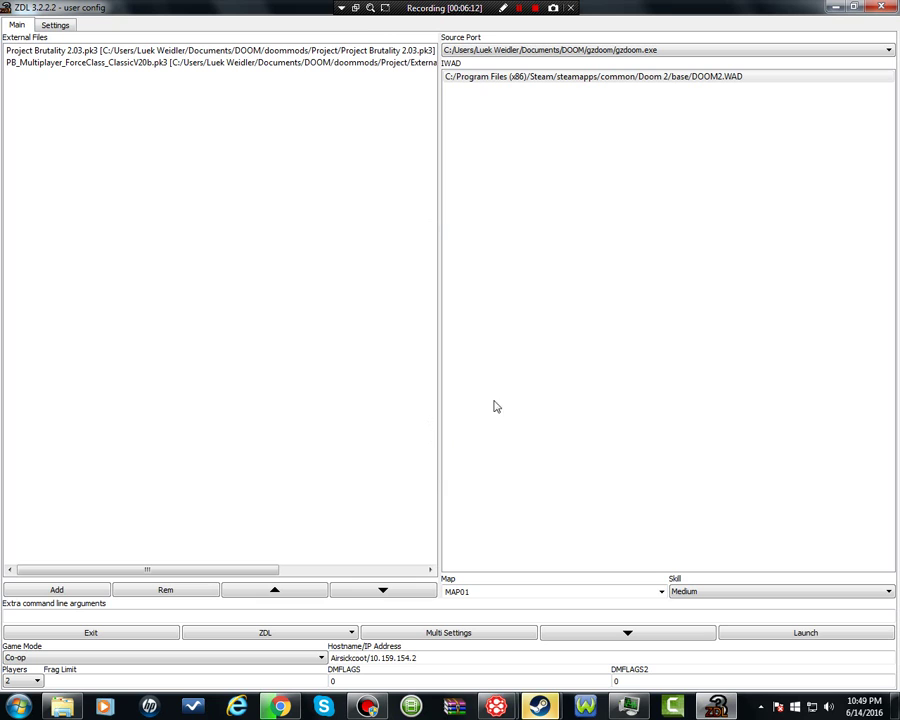
pyautogui.click(339, 634)
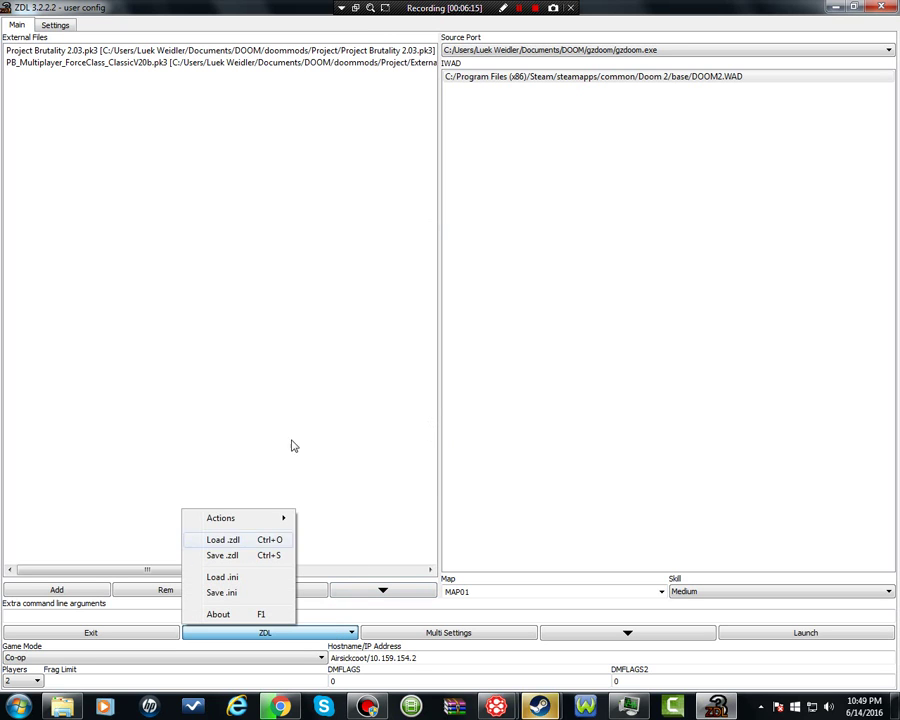
# - Launch GZDoom as a two-player Co-op host
pyautogui.click(493, 367)
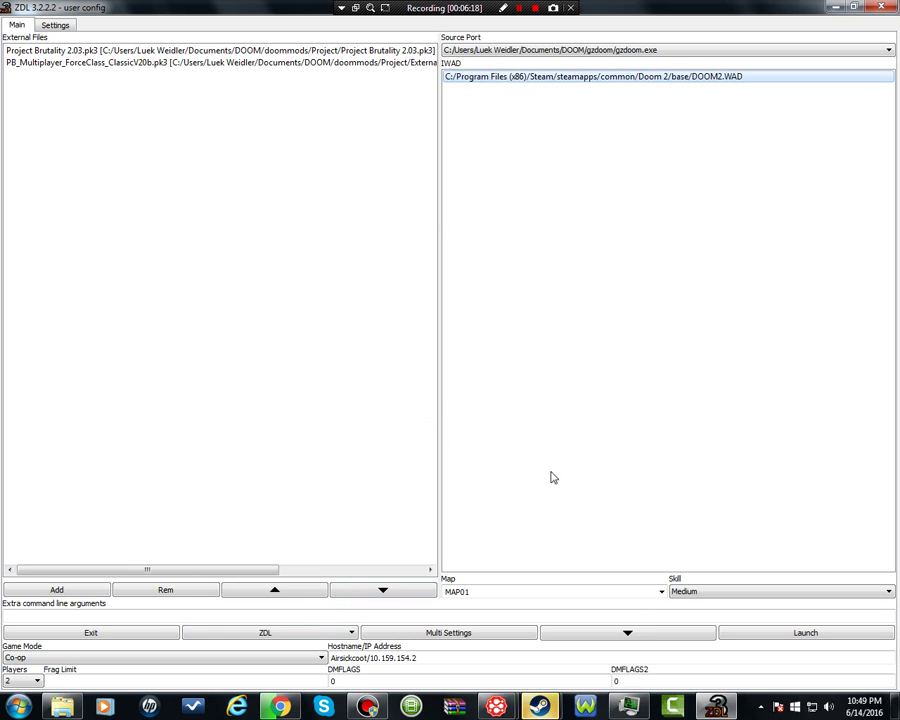
pyautogui.click(55, 660)
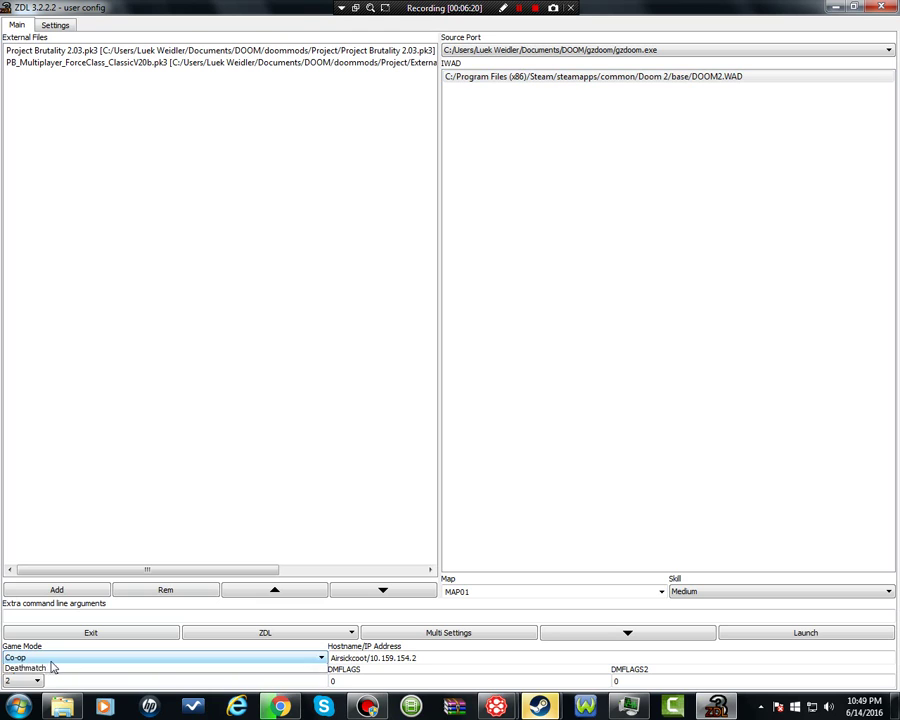
pyautogui.click(44, 674)
pyautogui.click(39, 681)
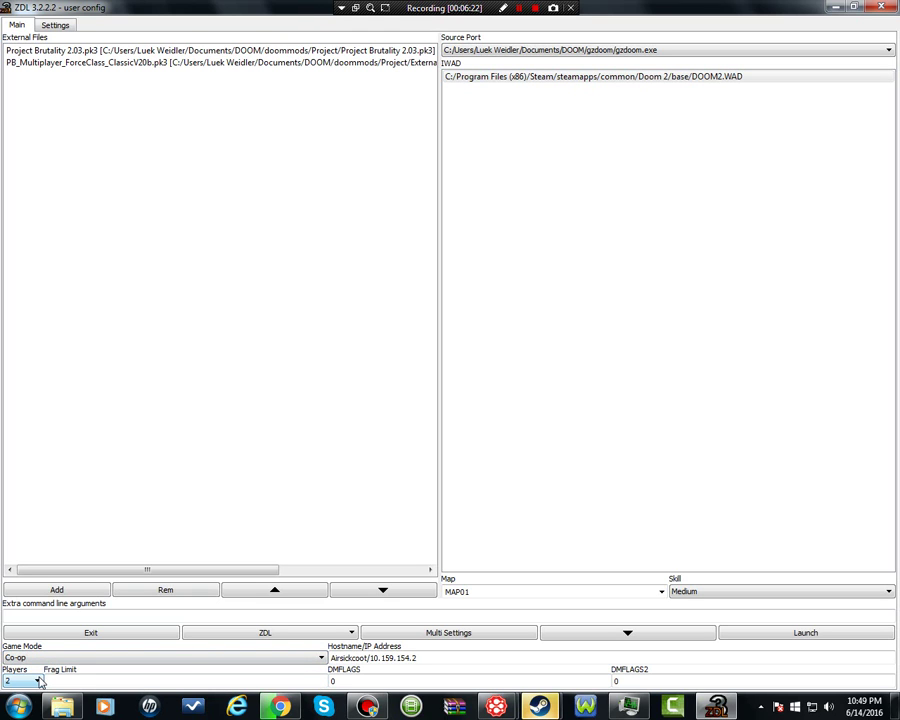
pyautogui.click(37, 681)
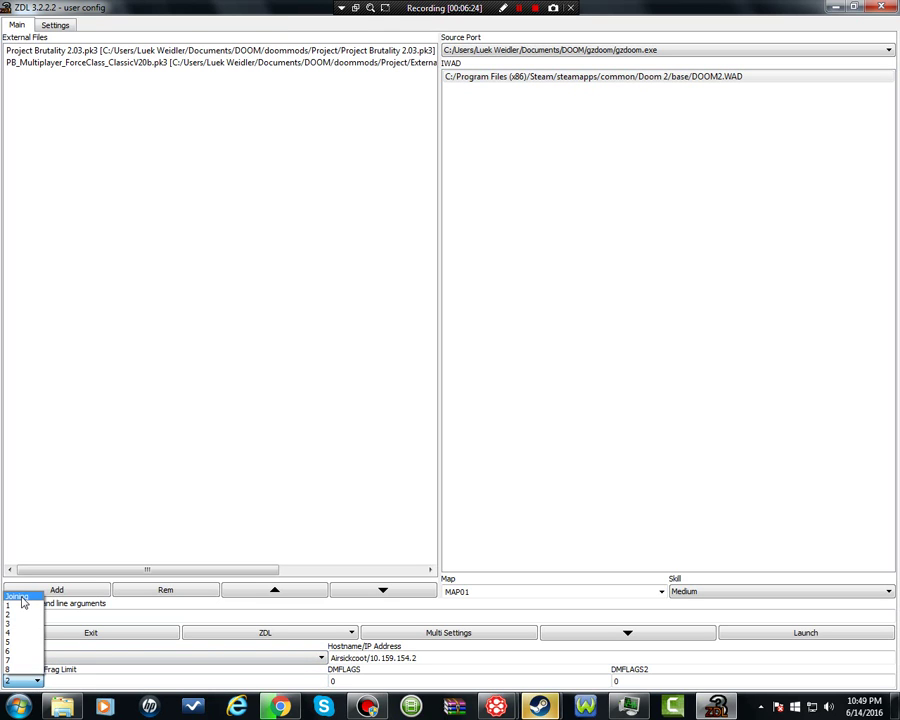
pyautogui.click(39, 684)
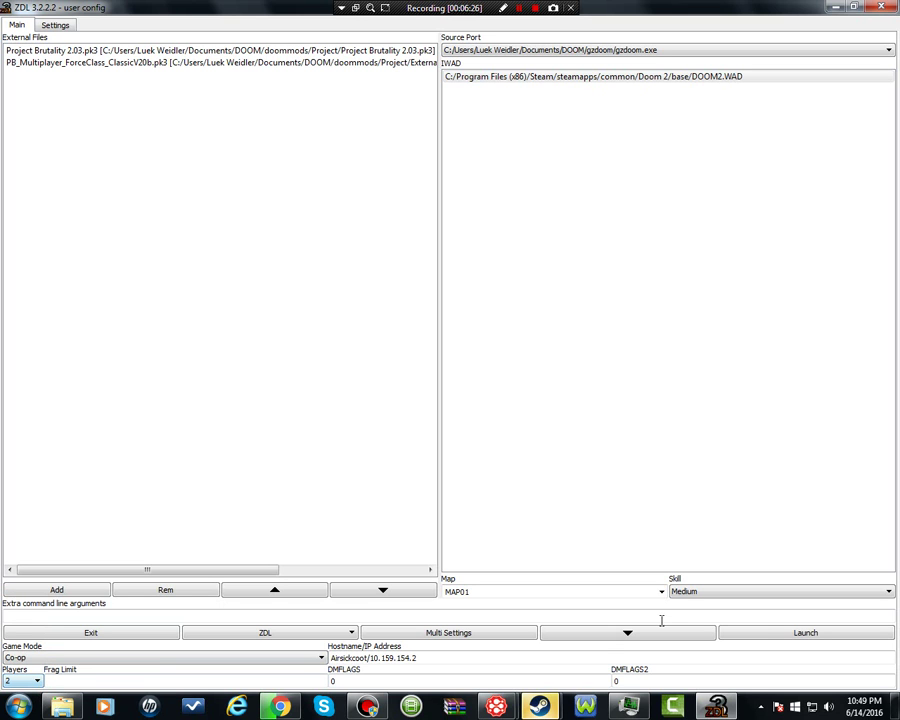
pyautogui.click(765, 641)
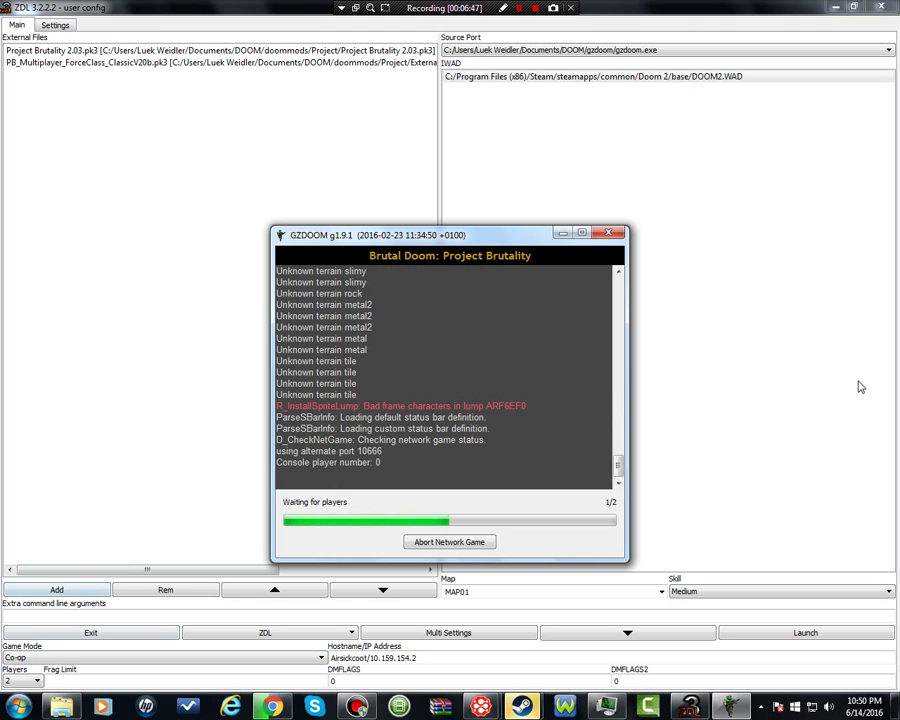
# - Switch Players to Joining and relaunch, which ends in a GZDoom fatal error
pyautogui.click(608, 232)
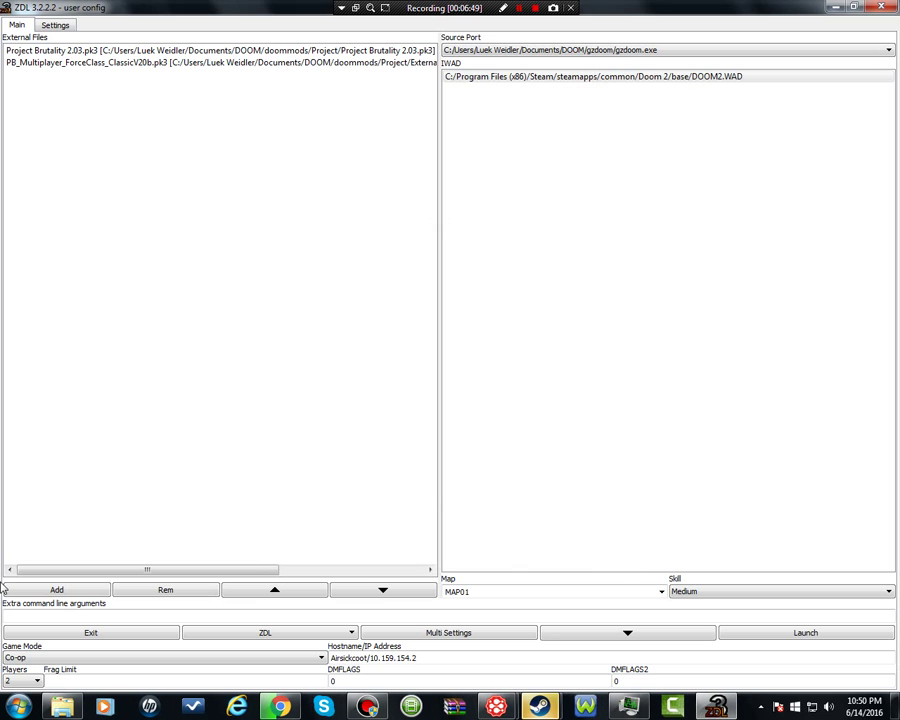
pyautogui.click(20, 680)
pyautogui.click(22, 601)
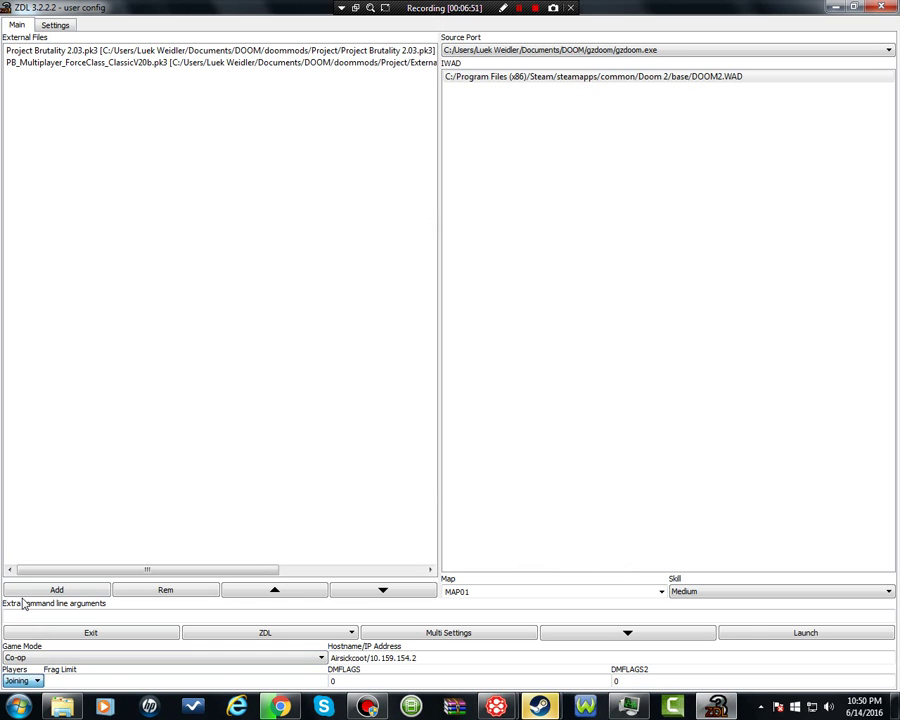
pyautogui.click(746, 633)
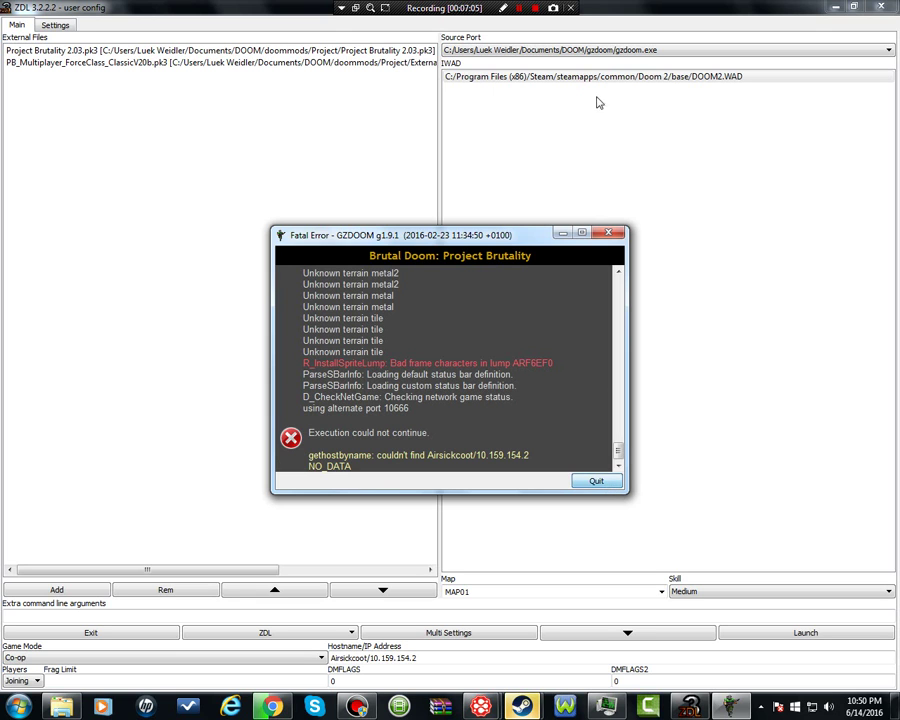
pyautogui.click(608, 232)
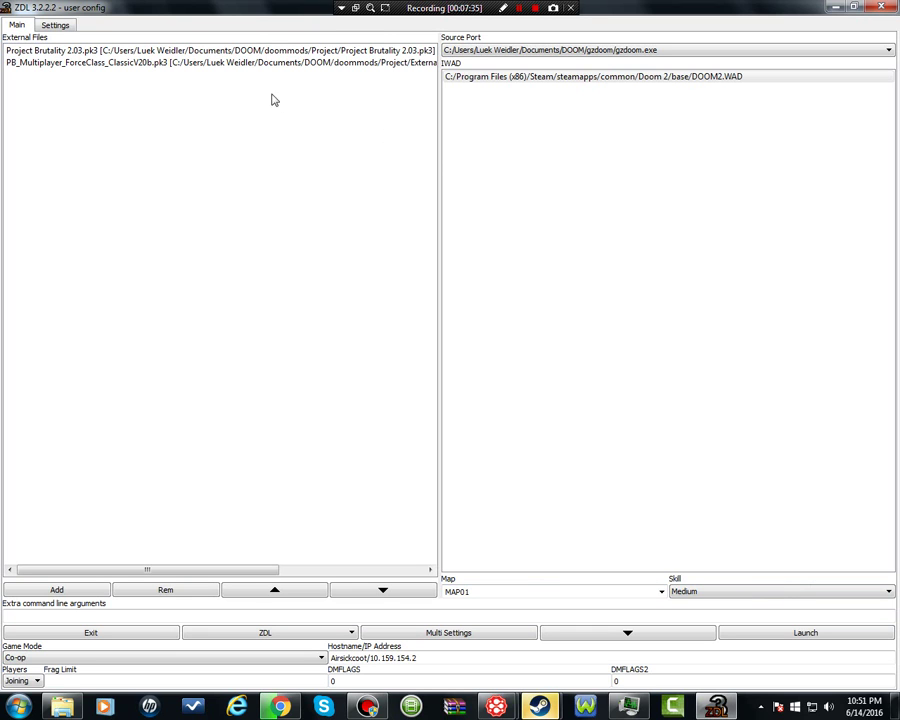
# - Close ZDL and the file explorer, then leave the Evolve party
pyautogui.moveTo(440, 142); pyautogui.dragTo(468, 141)
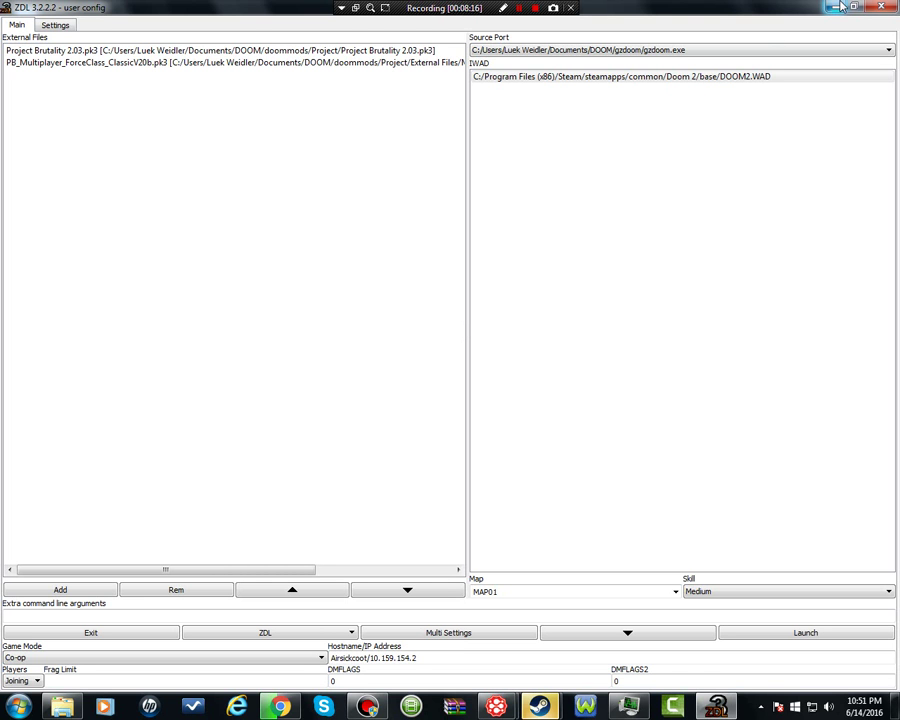
pyautogui.click(877, 8)
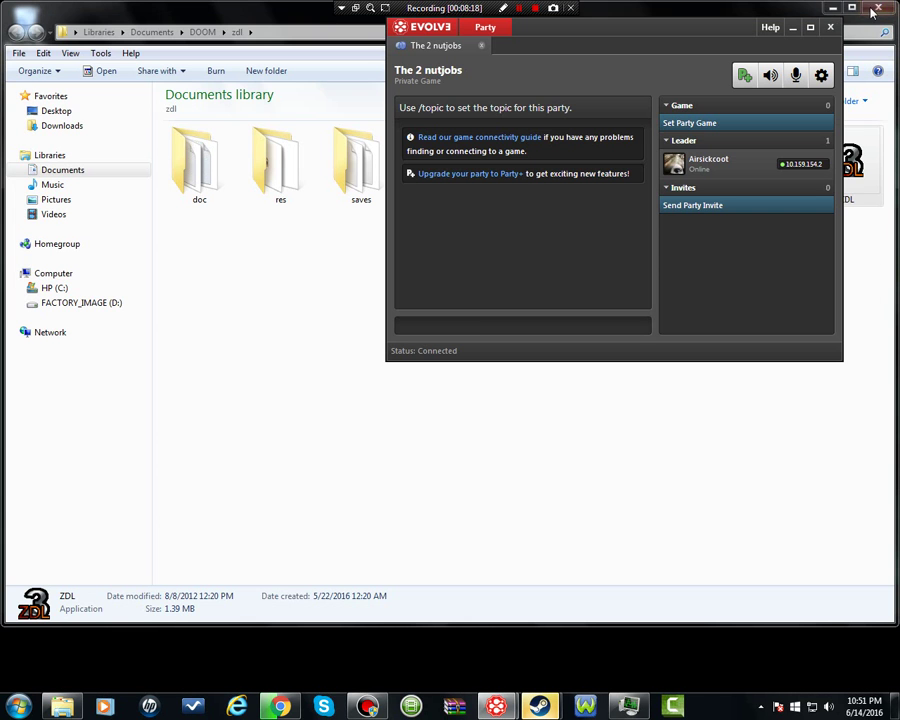
pyautogui.click(830, 10)
pyautogui.click(829, 30)
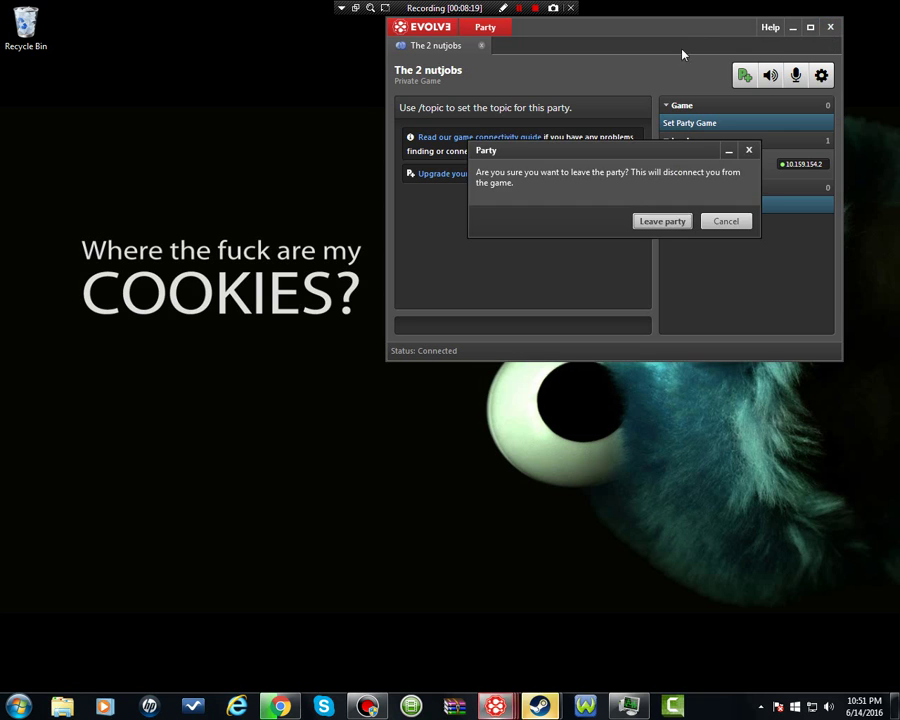
pyautogui.click(662, 220)
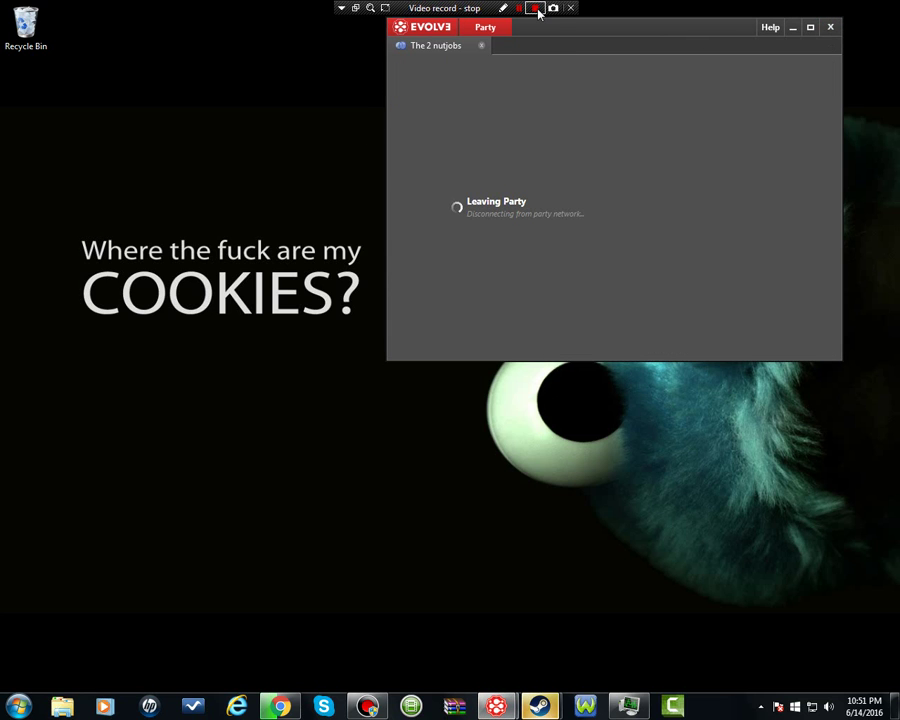